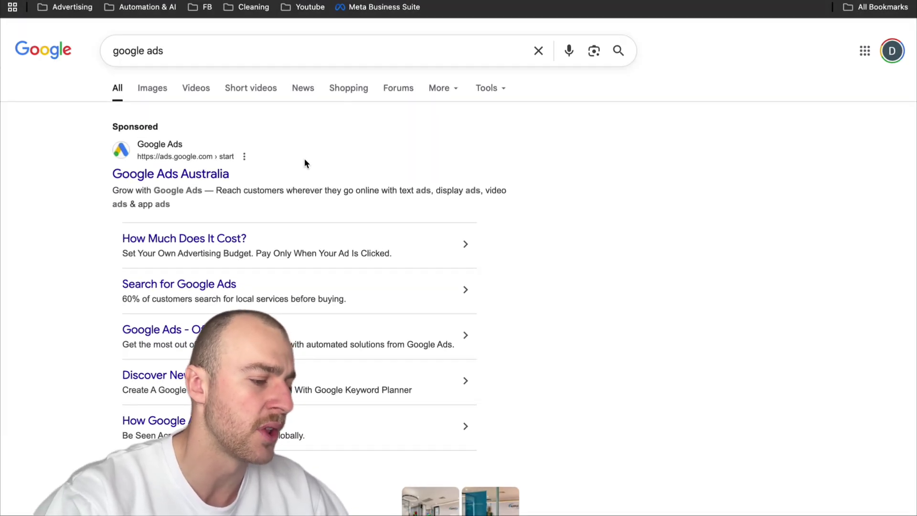
Open the Google Ads Australia site from the search results and select sign-up Offer A with $600 in ad credit
{"action": "left_click", "coordinate": [234, 165]}
{"action": "scroll", "coordinate": [443, 222], "scroll_direction": "down", "scroll_amount": 7}
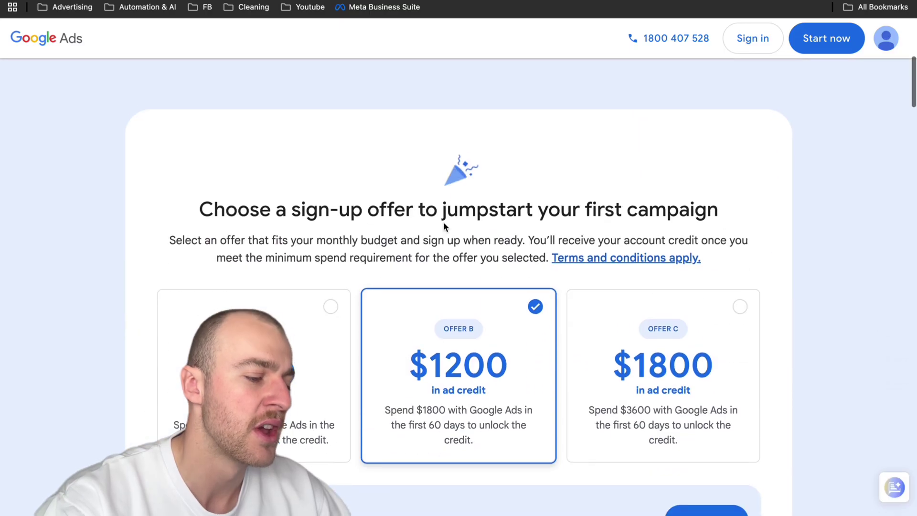
{"action": "scroll", "coordinate": [333, 394], "scroll_direction": "down", "scroll_amount": 1}
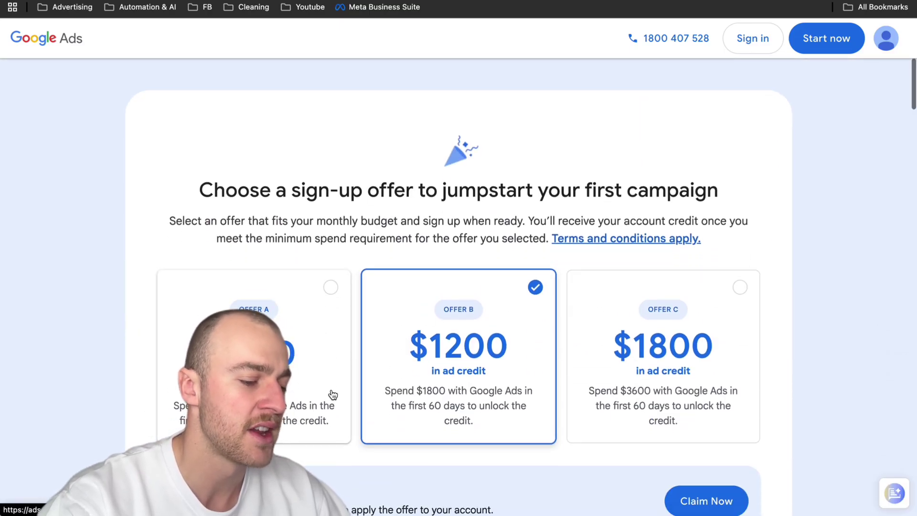
{"action": "scroll", "coordinate": [333, 394], "scroll_direction": "down", "scroll_amount": 3}
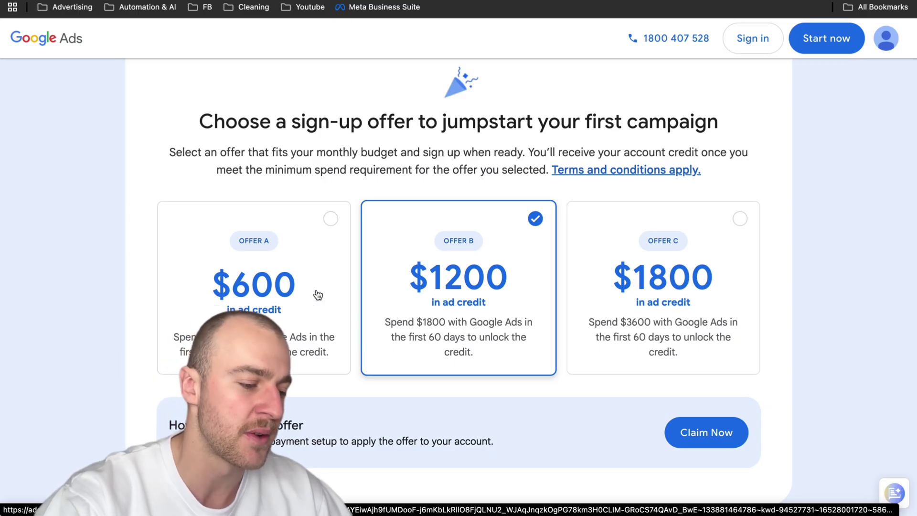
{"action": "left_click", "coordinate": [283, 293]}
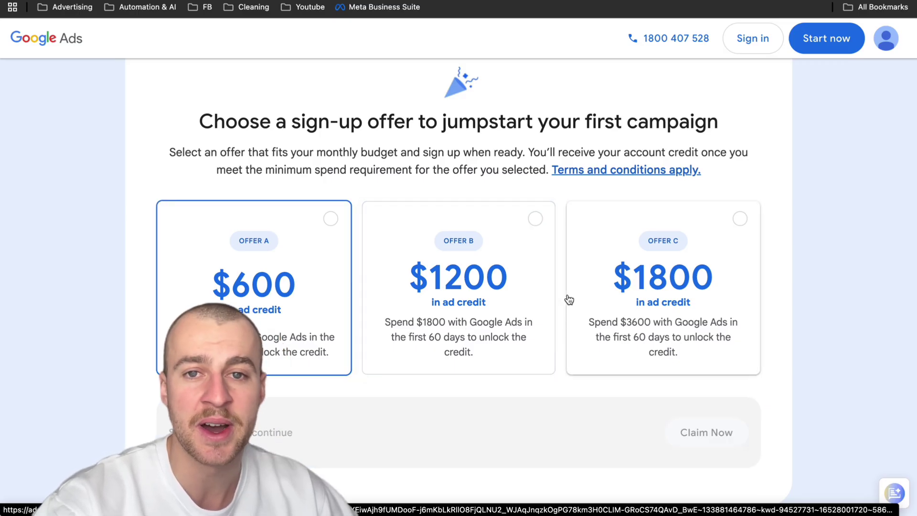
Start using Google Ads from the landing page and open Keyword Planner in the account
{"action": "scroll", "coordinate": [569, 300], "scroll_direction": "up", "scroll_amount": 10}
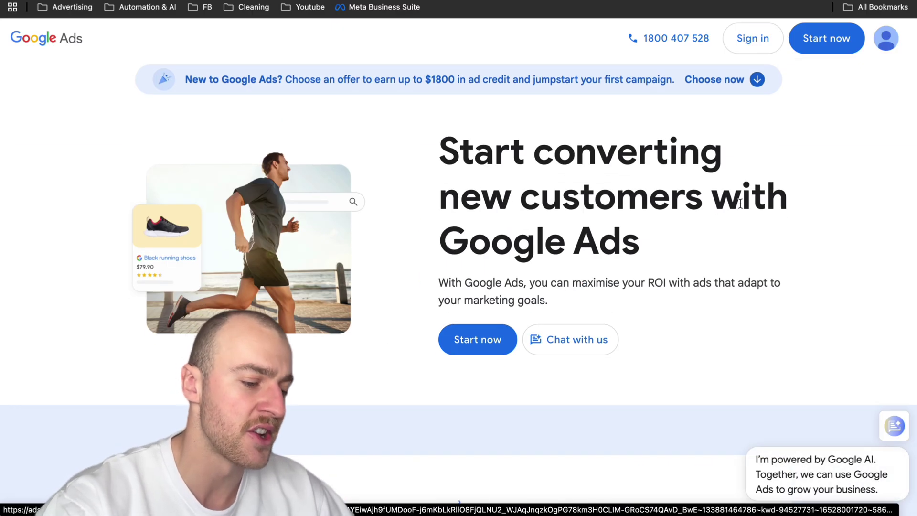
{"action": "left_click", "coordinate": [516, 349]}
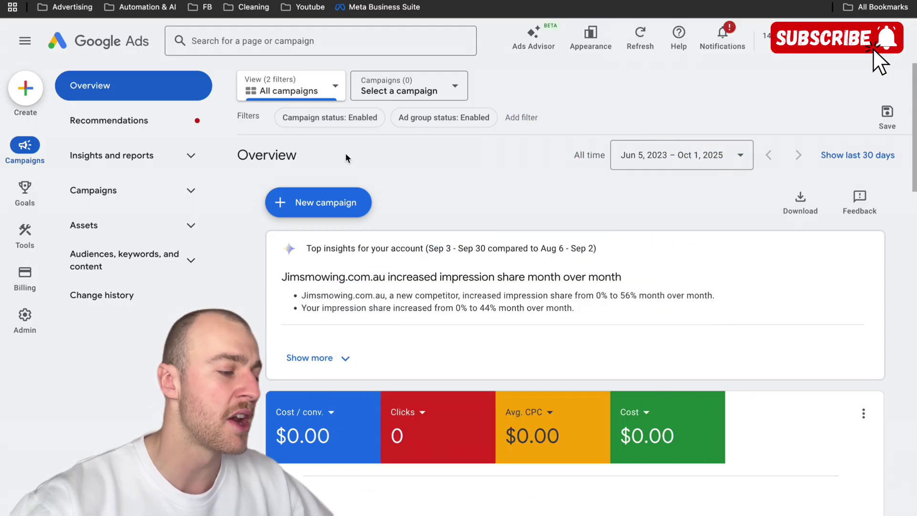
{"action": "mouse_move", "coordinate": [4, 196]}
{"action": "mouse_move", "coordinate": [21, 260]}
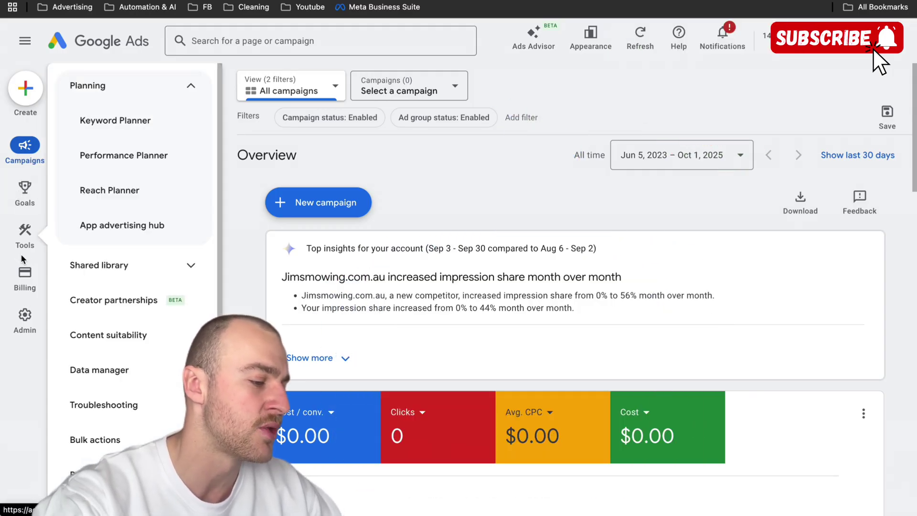
{"action": "left_click", "coordinate": [138, 132]}
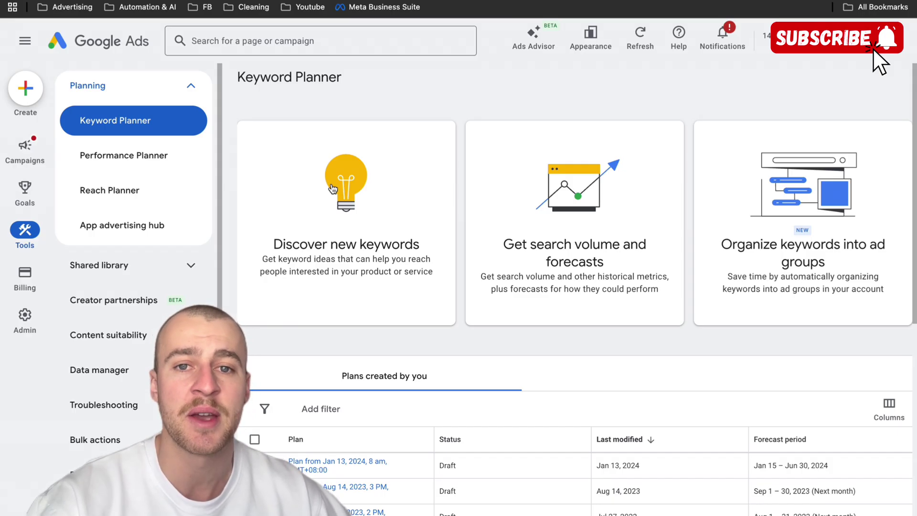
Begin discovering new keywords with "bathroom remodeling" as the seed service
{"action": "left_click", "coordinate": [390, 223]}
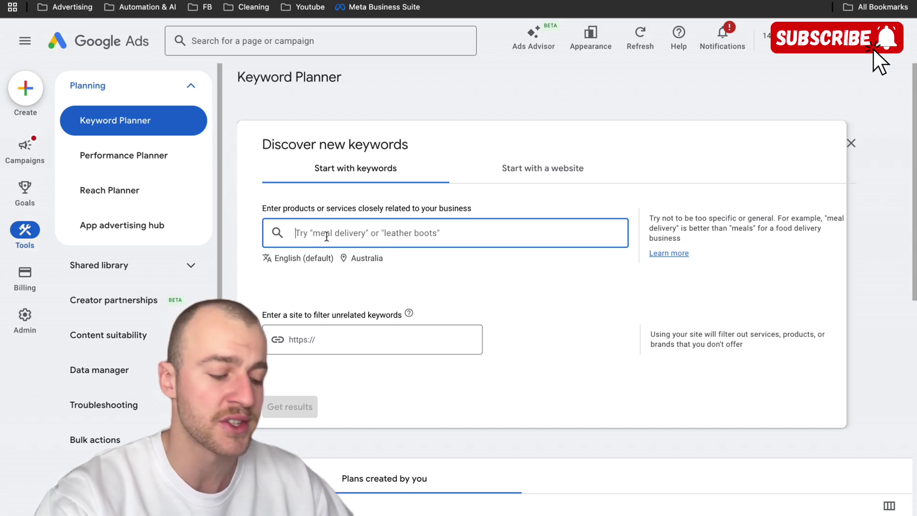
{"action": "type", "text": "bathro"}
{"action": "left_click", "coordinate": [357, 251]}
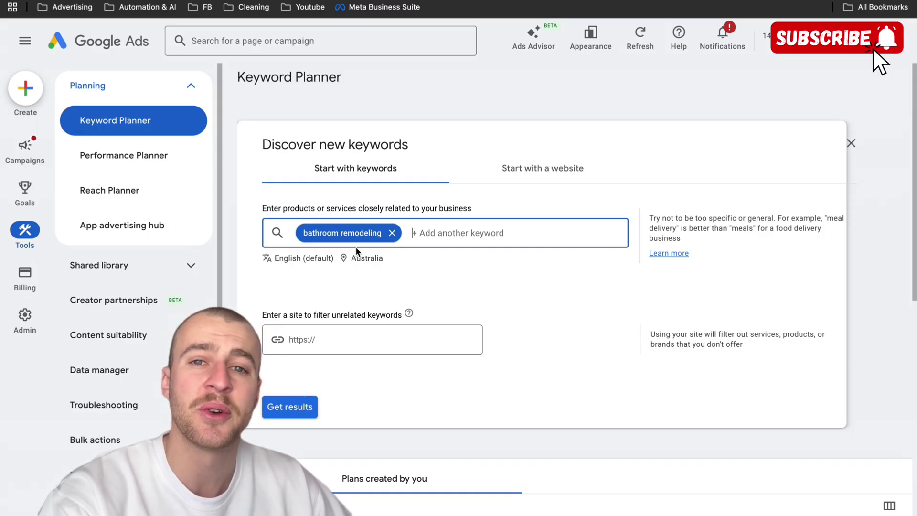
Replace Australia with the Austin TX, Texas, United States Nielsen DMA region as the keyword location and save it
{"action": "left_click", "coordinate": [392, 270]}
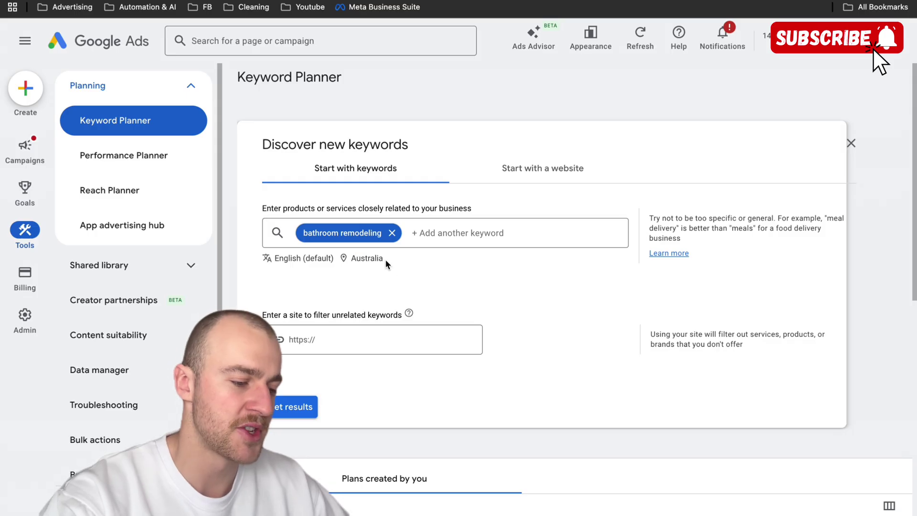
{"action": "left_click", "coordinate": [381, 261]}
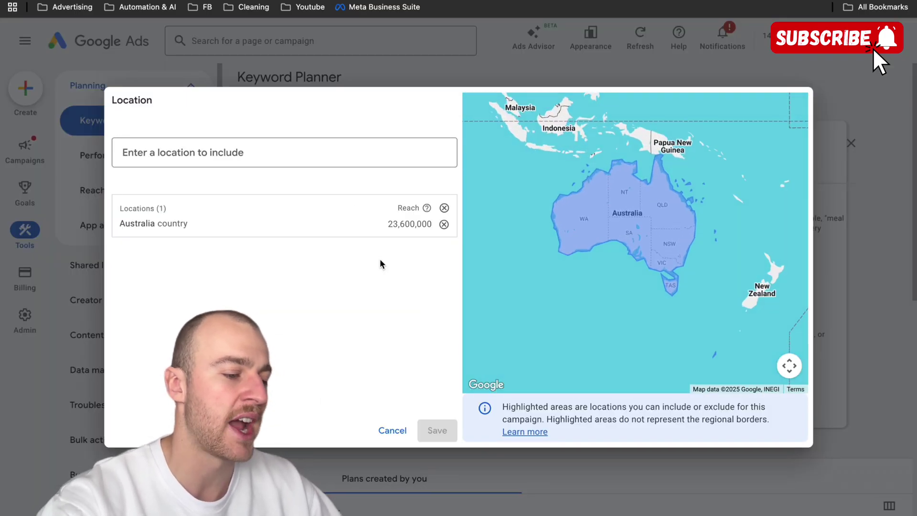
{"action": "left_click", "coordinate": [444, 224]}
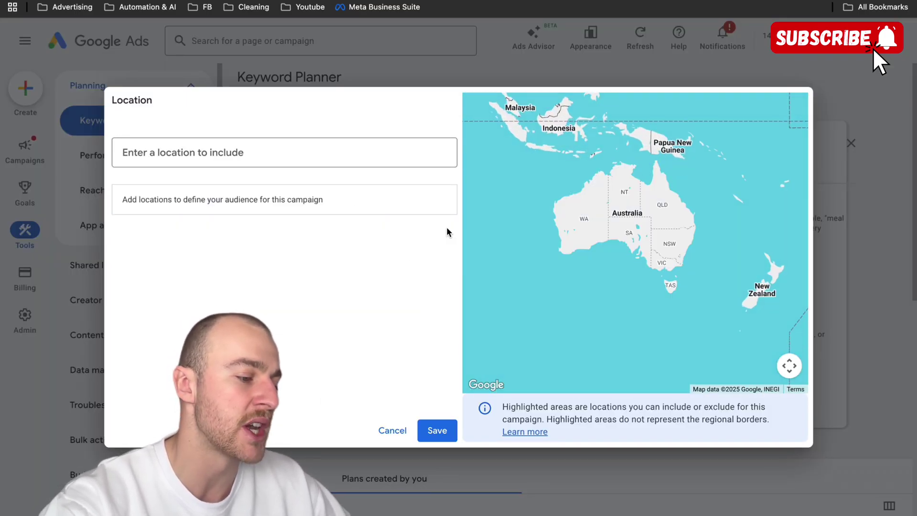
{"action": "left_click", "coordinate": [313, 152]}
{"action": "type", "text": "auth"}
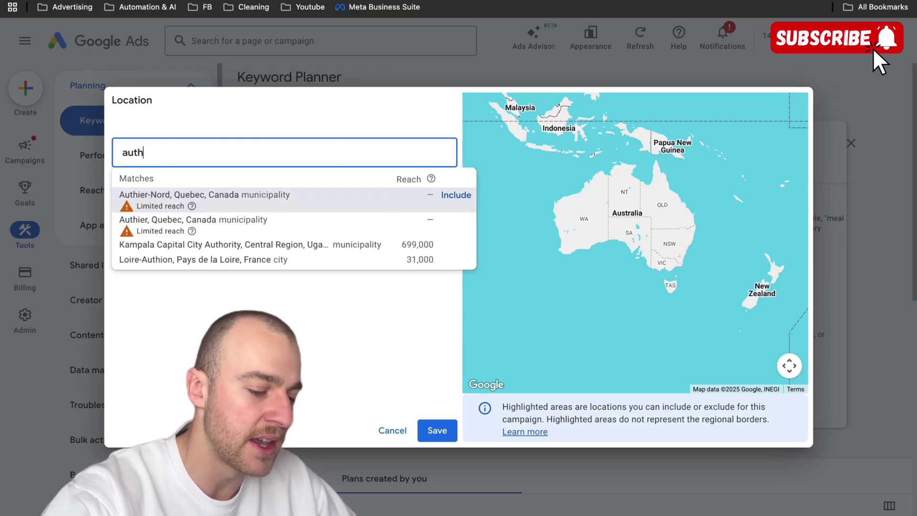
{"action": "key", "text": "BackSpace"}
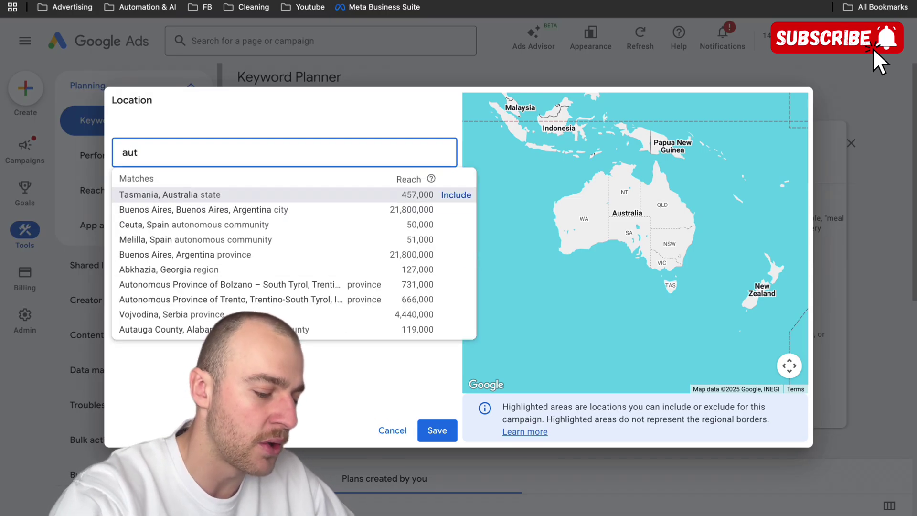
{"action": "key", "text": "BackSpace"}
{"action": "type", "text": "stin"}
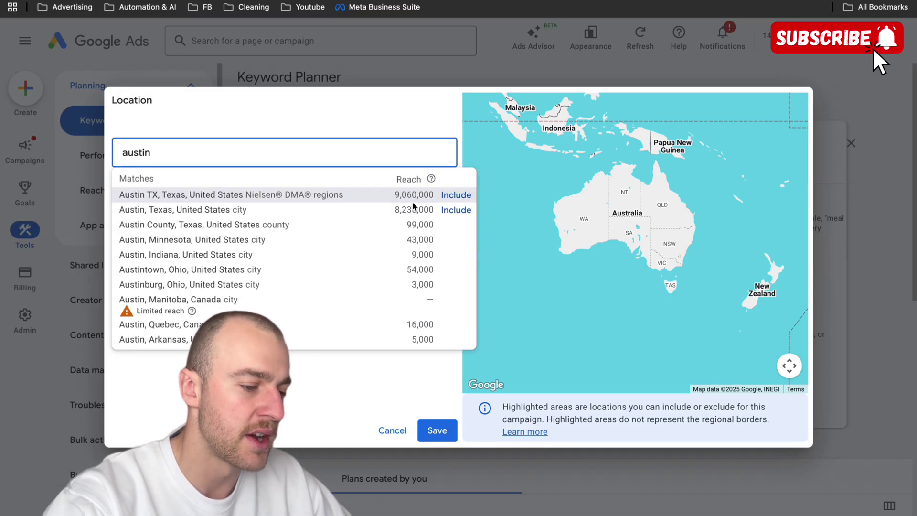
{"action": "left_click", "coordinate": [449, 194]}
{"action": "left_click", "coordinate": [437, 430]}
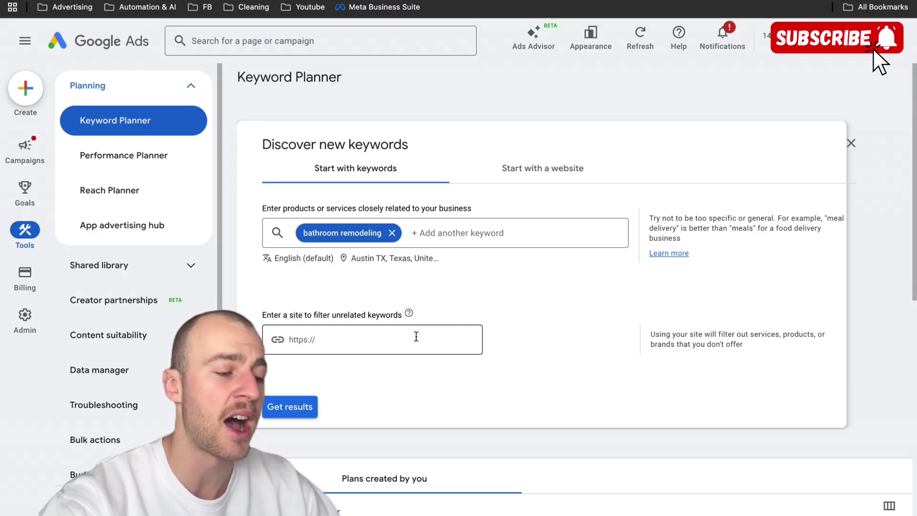
Get the keyword results sorted by average monthly searches and select the provided keyword "bathroom remodeling"
{"action": "left_click", "coordinate": [300, 406]}
{"action": "scroll", "coordinate": [440, 378], "scroll_direction": "down", "scroll_amount": 4}
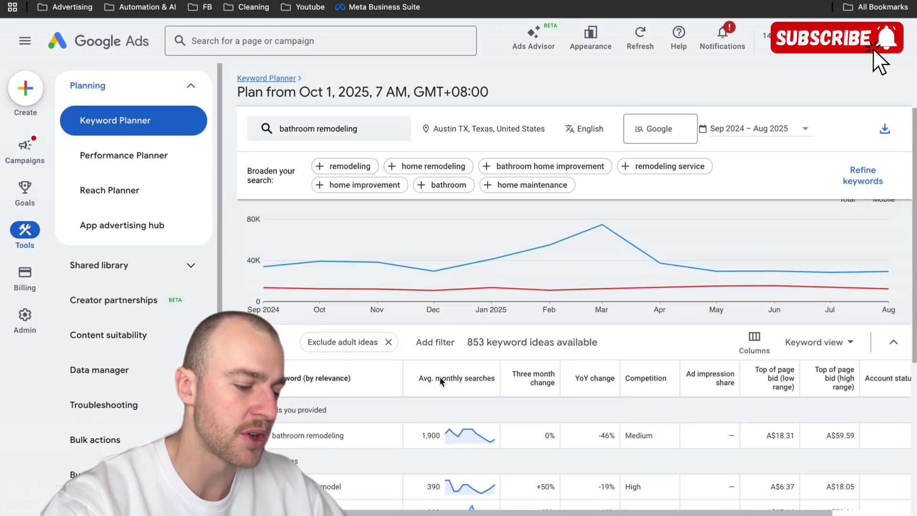
{"action": "scroll", "coordinate": [439, 376], "scroll_direction": "down", "scroll_amount": 1}
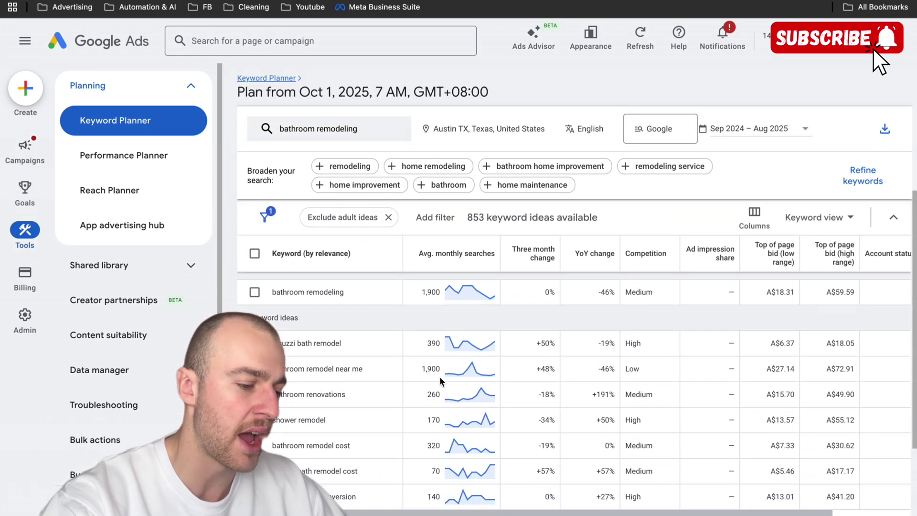
{"action": "left_click", "coordinate": [454, 266]}
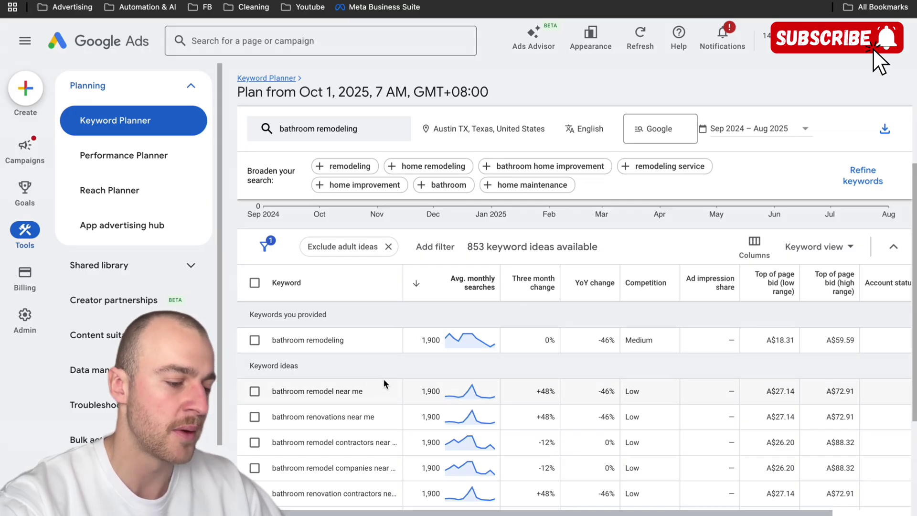
{"action": "left_click", "coordinate": [254, 339]}
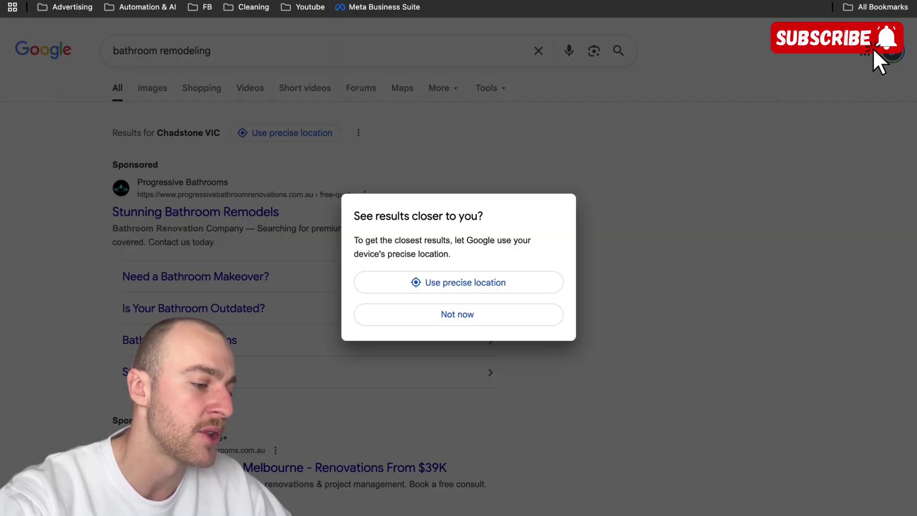
Dismiss the location prompt on the Google results for "bathroom remodeling" and look through the sponsored ads
{"action": "left_click", "coordinate": [254, 22]}
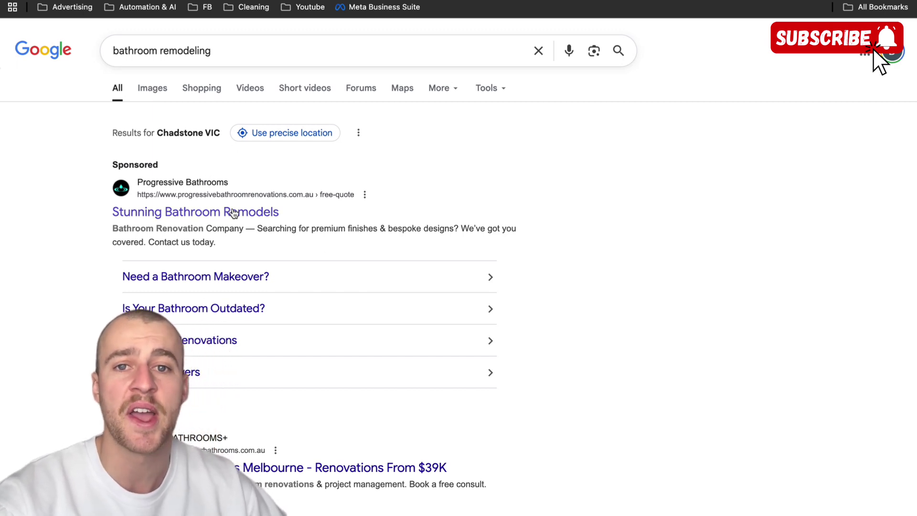
{"action": "scroll", "coordinate": [233, 213], "scroll_direction": "down", "scroll_amount": 4}
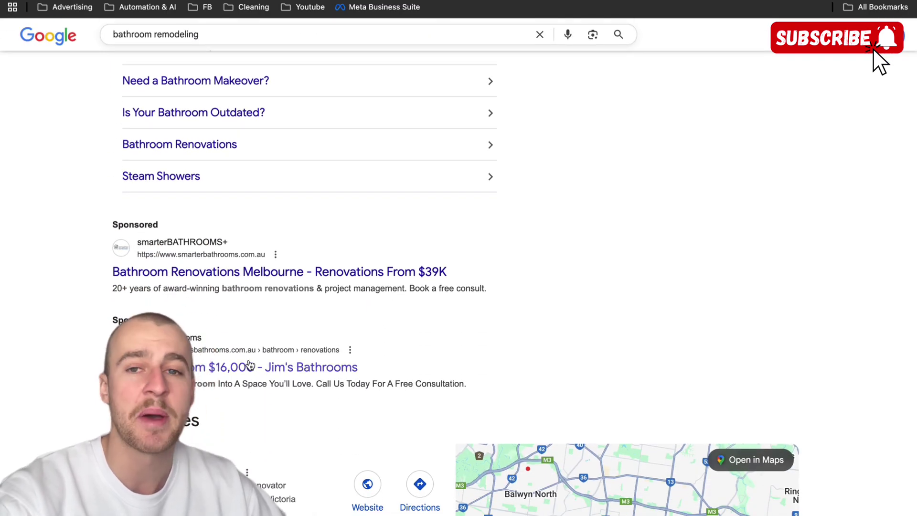
{"action": "scroll", "coordinate": [249, 365], "scroll_direction": "up", "scroll_amount": 4}
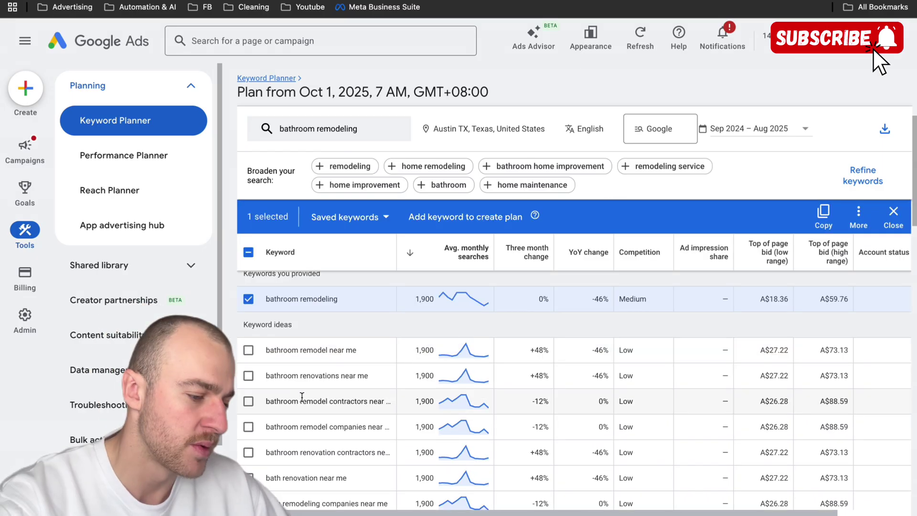
Back in Keyword Planner, select the "near me" ideas for bathroom remodel, bathroom renovations, bathroom remodel contractors and bathroom remodel companies
{"action": "scroll", "coordinate": [302, 398], "scroll_direction": "down", "scroll_amount": 1}
{"action": "scroll", "coordinate": [302, 398], "scroll_direction": "down", "scroll_amount": 1}
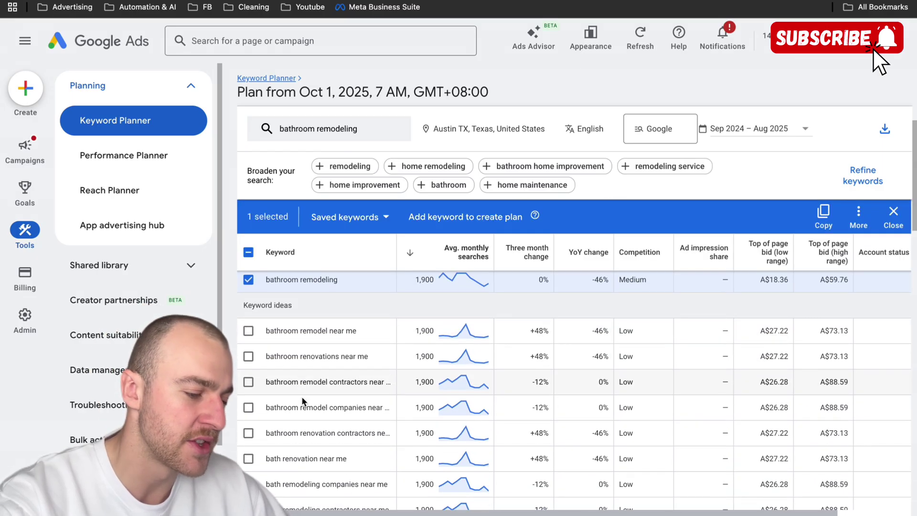
{"action": "left_click", "coordinate": [249, 331]}
{"action": "left_click", "coordinate": [248, 356]}
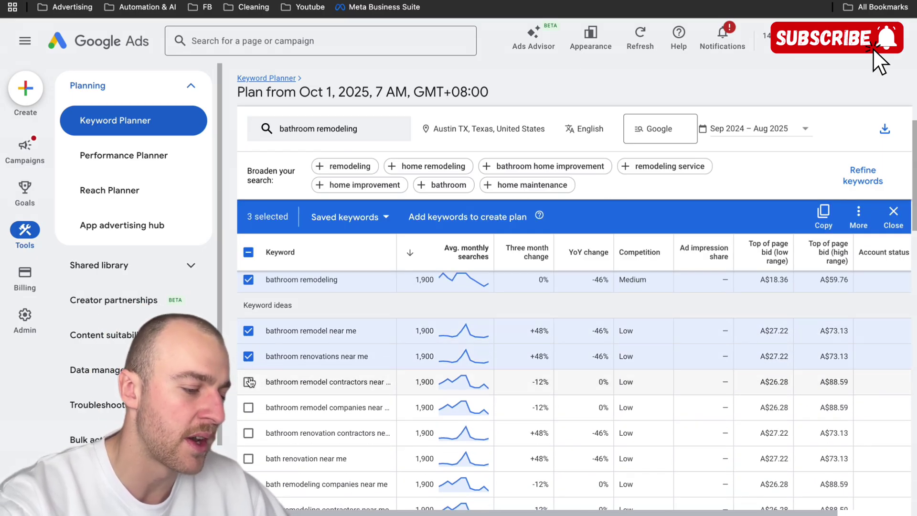
{"action": "left_click", "coordinate": [249, 381]}
{"action": "left_click", "coordinate": [248, 407]}
Add the "near me" ideas for bathroom renovation contractors, bath renovation, bath remodeling companies and bath remodeling contractors to the selection
{"action": "scroll", "coordinate": [252, 419], "scroll_direction": "down", "scroll_amount": 1}
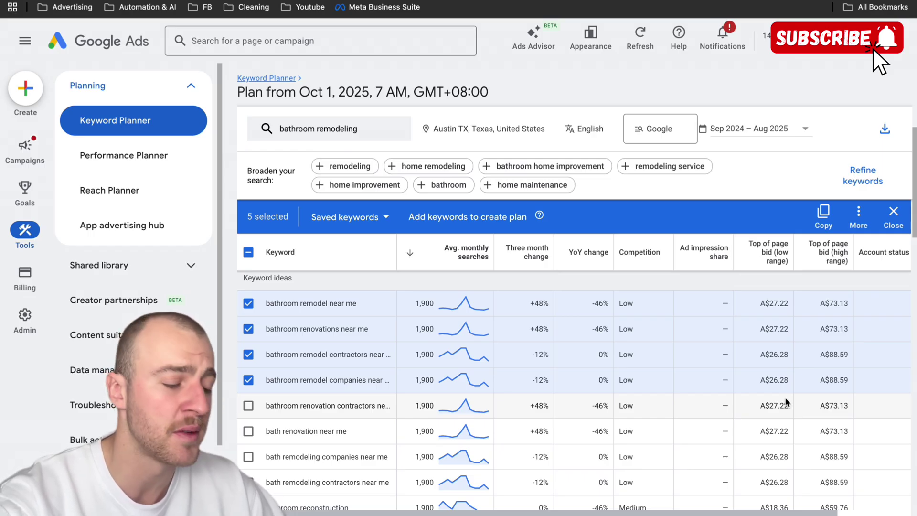
{"action": "scroll", "coordinate": [420, 392], "scroll_direction": "down", "scroll_amount": 1}
{"action": "left_click", "coordinate": [249, 359]}
{"action": "left_click", "coordinate": [248, 383]}
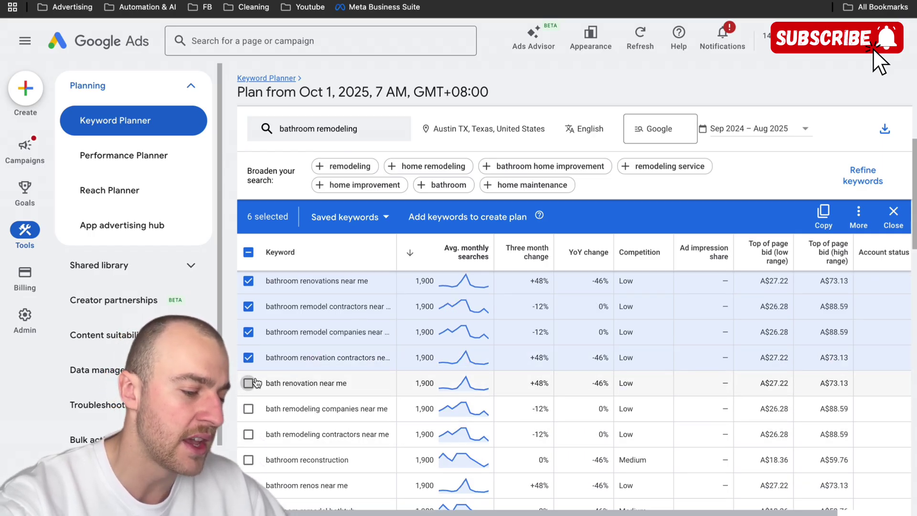
{"action": "scroll", "coordinate": [256, 377], "scroll_direction": "down", "scroll_amount": 2}
{"action": "left_click", "coordinate": [248, 357]}
{"action": "left_click", "coordinate": [248, 383]}
Add "bathroom renos near me", "bathroom remodel bathtub" and the three bathroom remodel, renovation and remodeling contractors keywords to the selection, skipping "bathroom reconstruction"
{"action": "left_click", "coordinate": [248, 433]}
{"action": "left_click", "coordinate": [249, 459]}
{"action": "left_click", "coordinate": [248, 484]}
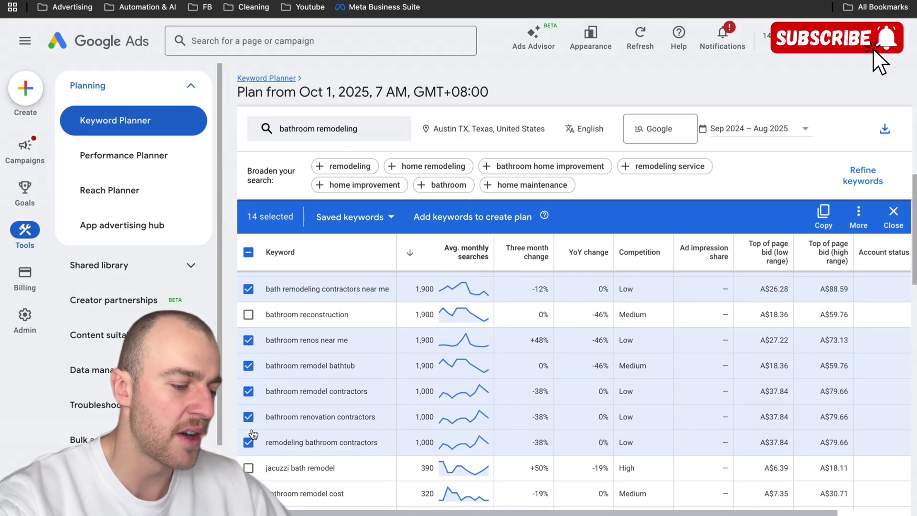
{"action": "scroll", "coordinate": [253, 430], "scroll_direction": "down", "scroll_amount": 1}
{"action": "left_click", "coordinate": [248, 481]}
{"action": "left_click", "coordinate": [249, 504]}
Copy the selected bathroom keywords and go to the Campaigns overview
{"action": "scroll", "coordinate": [262, 428], "scroll_direction": "up", "scroll_amount": 10}
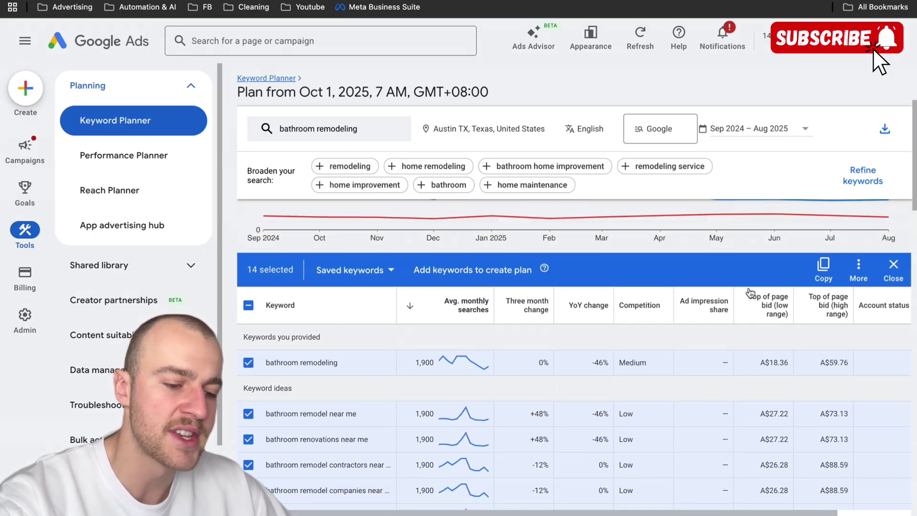
{"action": "left_click", "coordinate": [823, 268]}
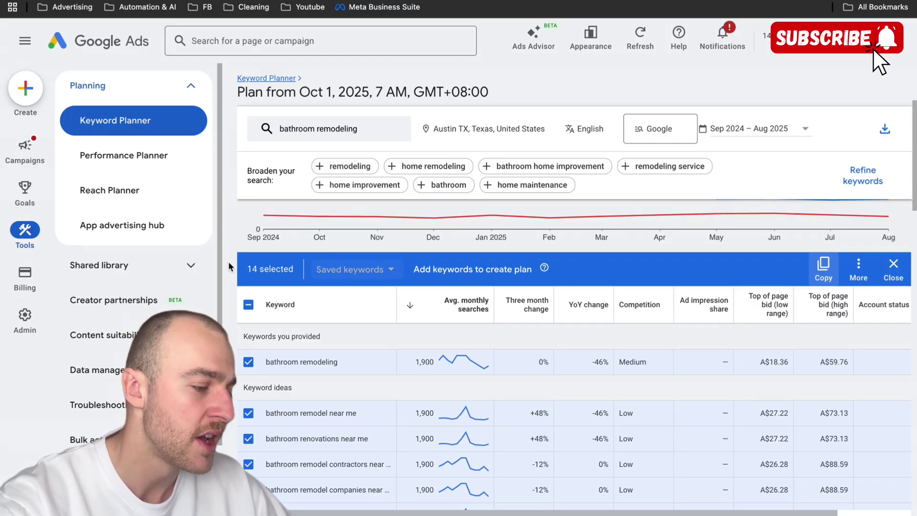
{"action": "mouse_move", "coordinate": [21, 163]}
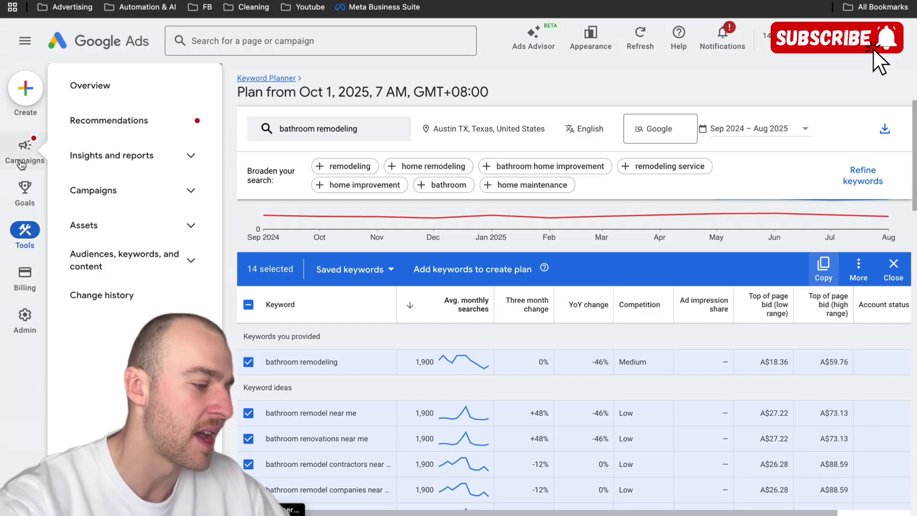
{"action": "left_click", "coordinate": [21, 163]}
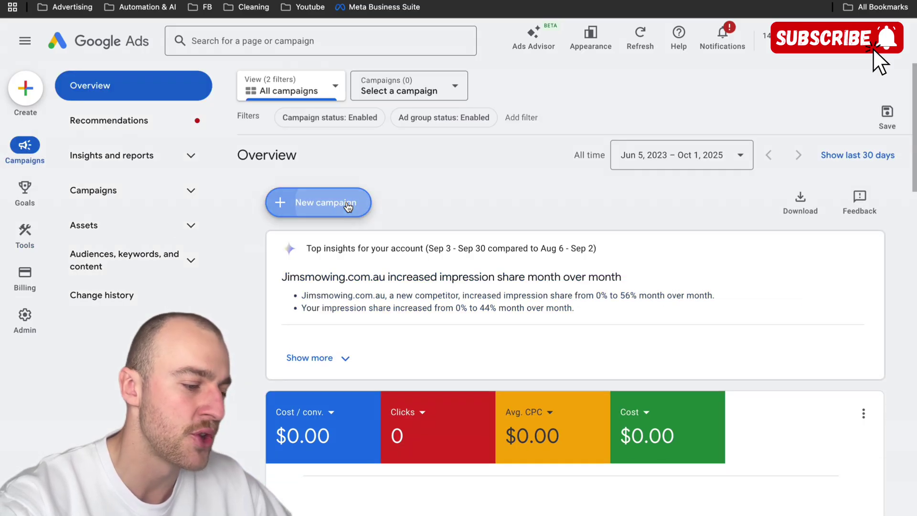
Start a new campaign with Leads as the objective and go to its conversion goals
{"action": "left_click", "coordinate": [347, 206]}
{"action": "left_click", "coordinate": [360, 214]}
{"action": "left_click_drag", "start_coordinate": [236, 140], "coordinate": [127, 146]}
{"action": "left_click", "coordinate": [288, 151]}
{"action": "left_click", "coordinate": [360, 213]}
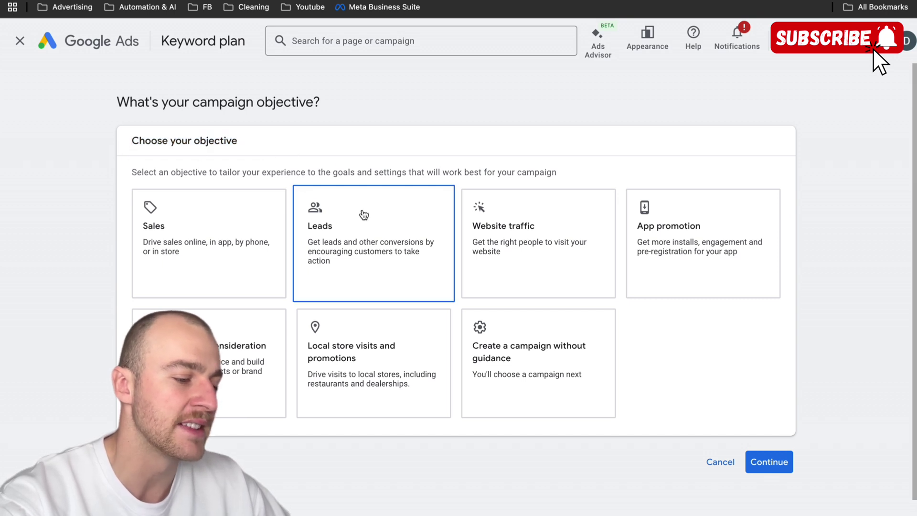
{"action": "scroll", "coordinate": [362, 210], "scroll_direction": "down", "scroll_amount": 5}
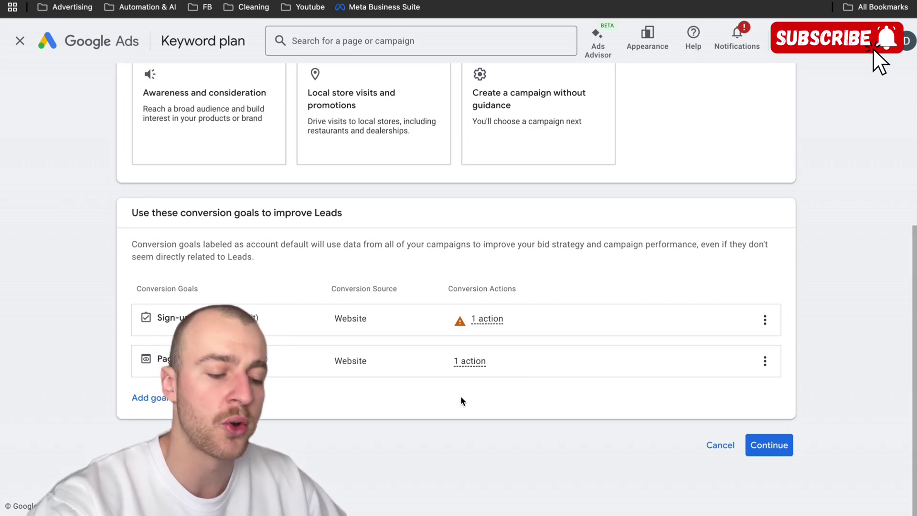
Accept the conversion goals for Leads and choose Search as the campaign type
{"action": "left_click", "coordinate": [764, 445]}
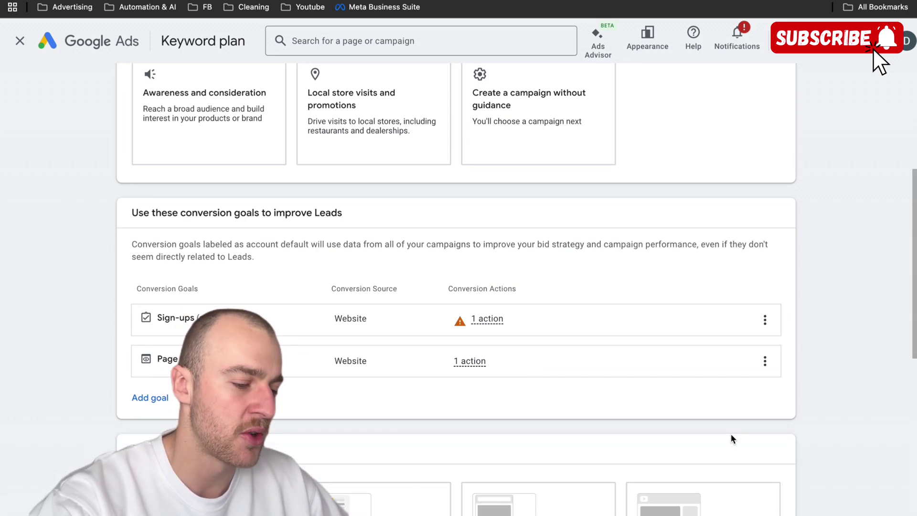
{"action": "scroll", "coordinate": [732, 440], "scroll_direction": "down", "scroll_amount": 4}
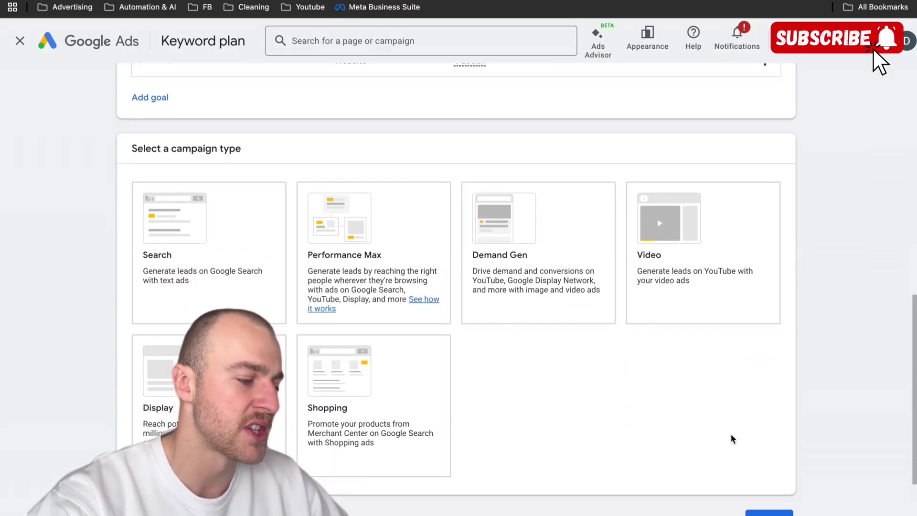
{"action": "left_click", "coordinate": [205, 230]}
{"action": "left_click", "coordinate": [205, 229]}
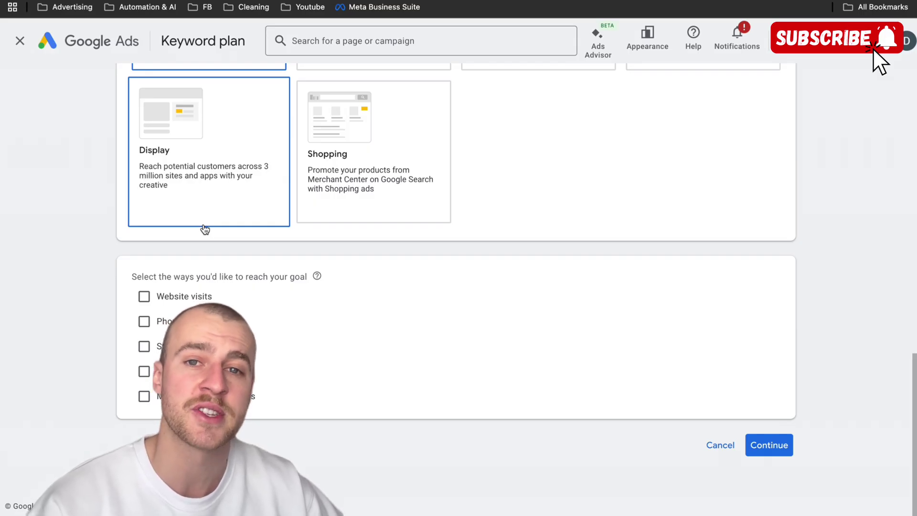
{"action": "left_click_drag", "start_coordinate": [145, 266], "coordinate": [280, 293]}
{"action": "left_click", "coordinate": [144, 296]}
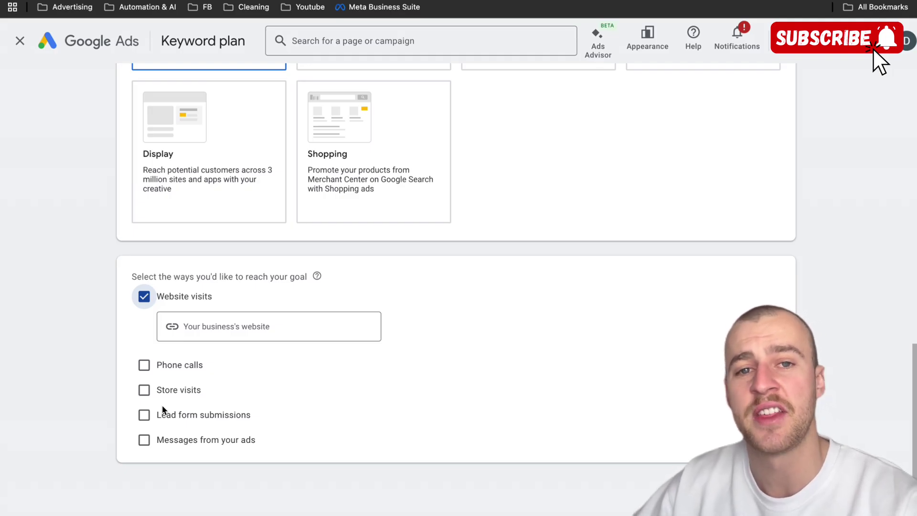
{"action": "double_click", "coordinate": [201, 296]}
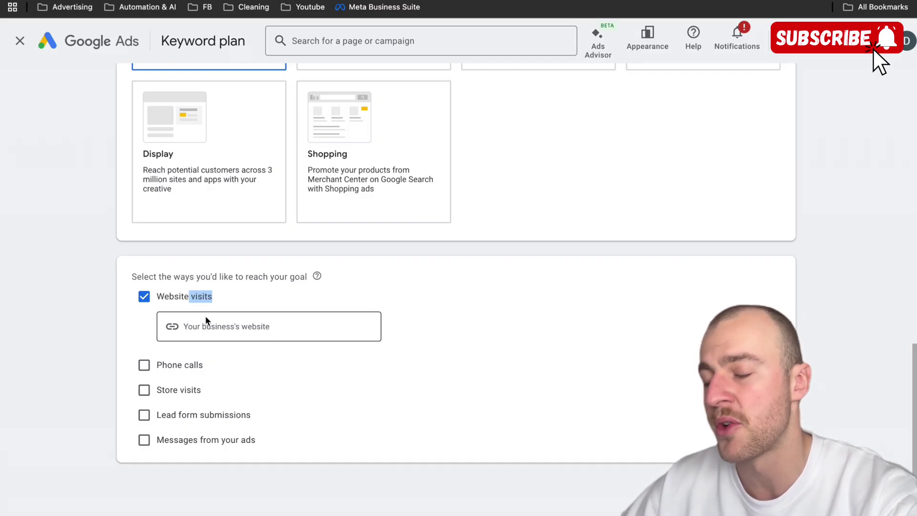
{"action": "left_click", "coordinate": [232, 327]}
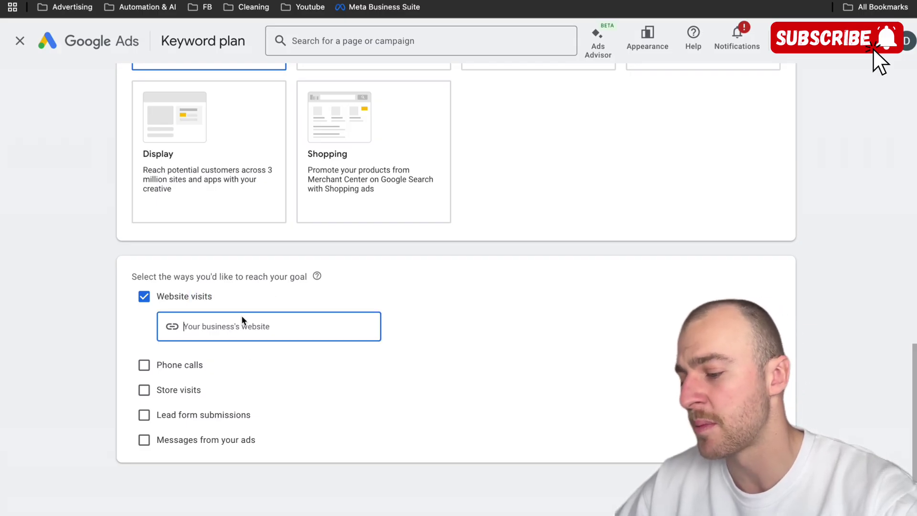
{"action": "left_click", "coordinate": [250, 334]}
{"action": "key", "text": "ctrl+v"}
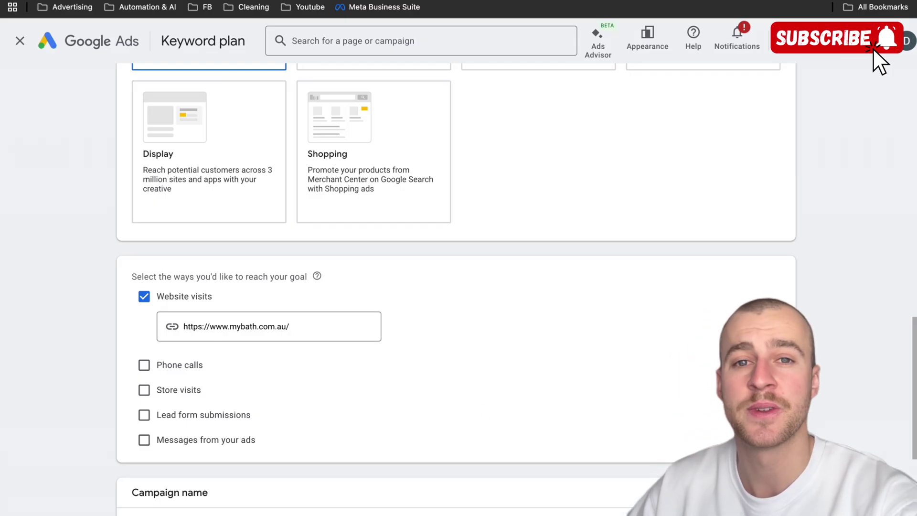
Open the campaign name for editing and continue to the bidding settings
{"action": "scroll", "coordinate": [280, 376], "scroll_direction": "down", "scroll_amount": 4}
{"action": "left_click", "coordinate": [206, 366]}
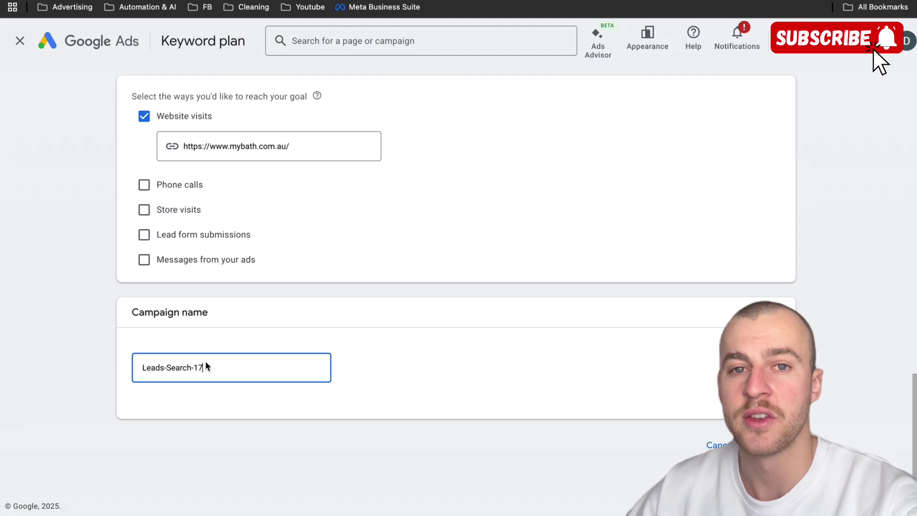
{"action": "left_click_drag", "start_coordinate": [206, 362], "coordinate": [121, 364]}
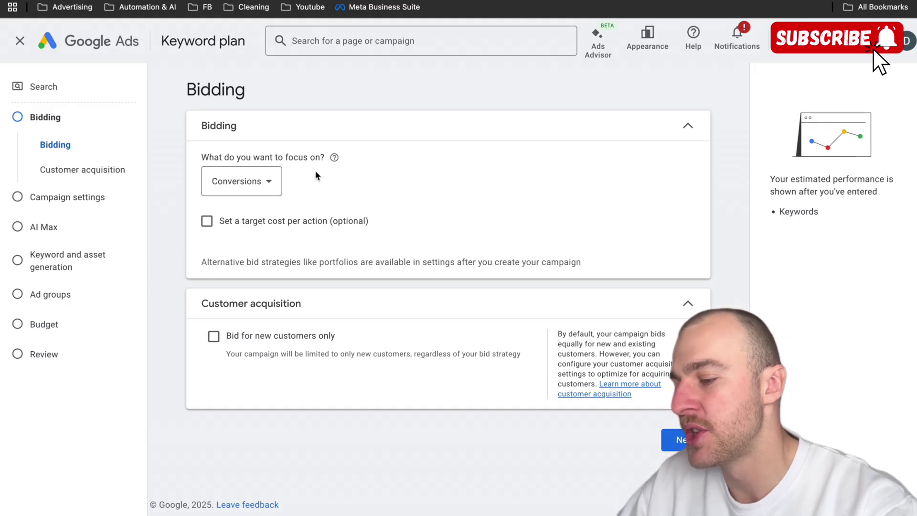
Focus bidding on Clicks with a maximum CPC bid limit of A$60 and continue to the campaign settings
{"action": "left_click", "coordinate": [279, 186]}
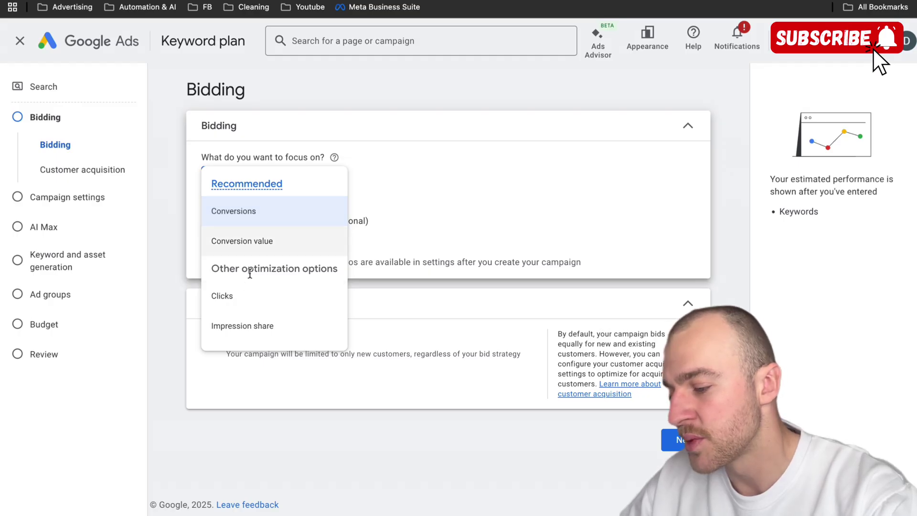
{"action": "left_click", "coordinate": [241, 292]}
{"action": "left_click", "coordinate": [210, 222]}
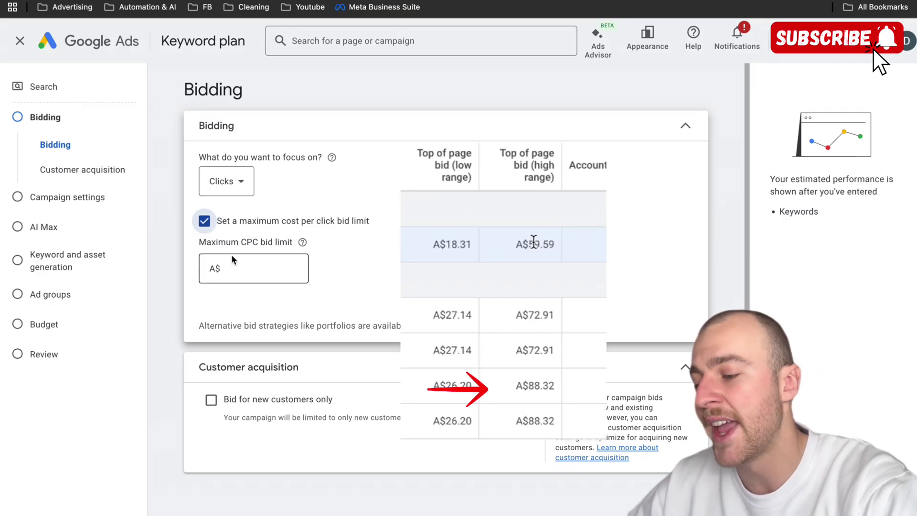
{"action": "left_click", "coordinate": [240, 266]}
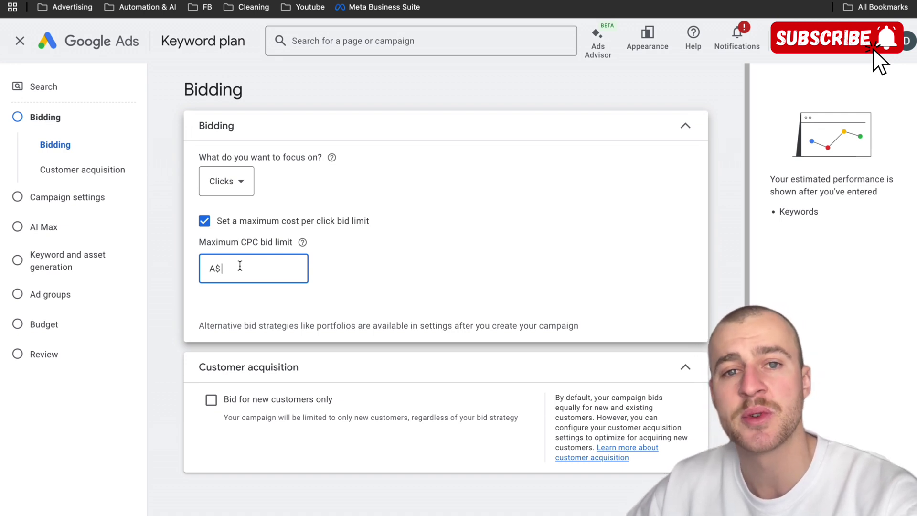
{"action": "type", "text": "60"}
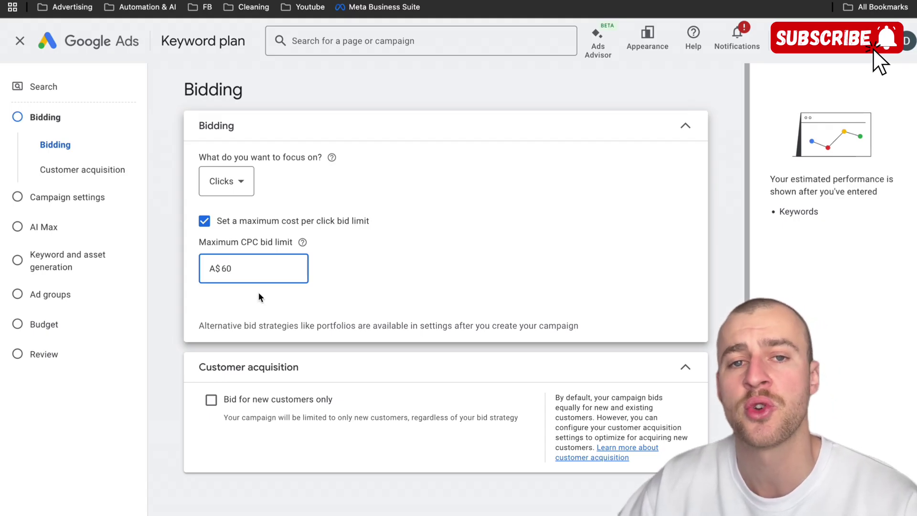
{"action": "scroll", "coordinate": [330, 293], "scroll_direction": "down", "scroll_amount": 1}
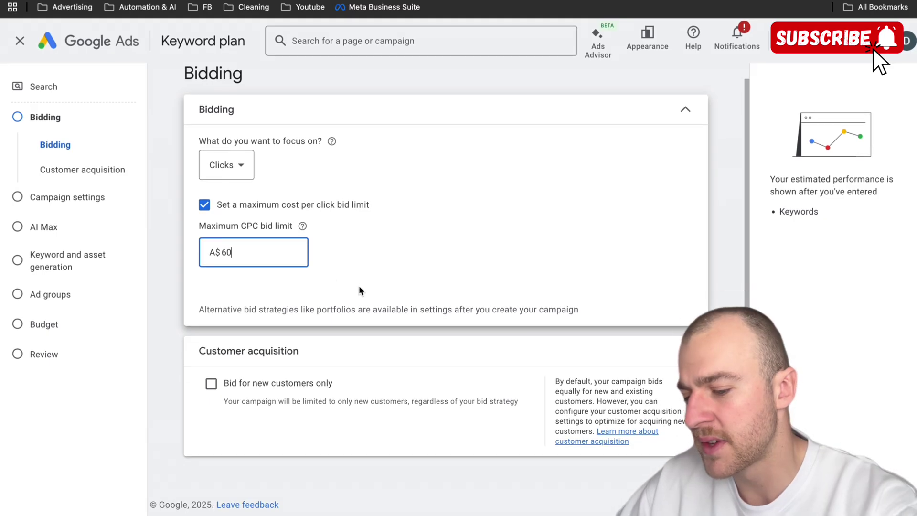
{"action": "key", "text": "Return"}
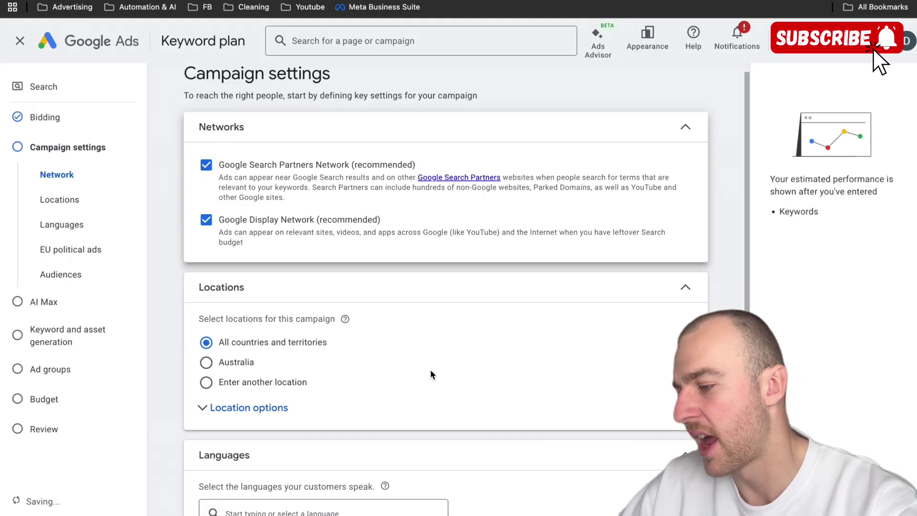
Exclude both the Google Search Partners Network and the Google Display Network from the campaign
{"action": "left_click", "coordinate": [205, 165]}
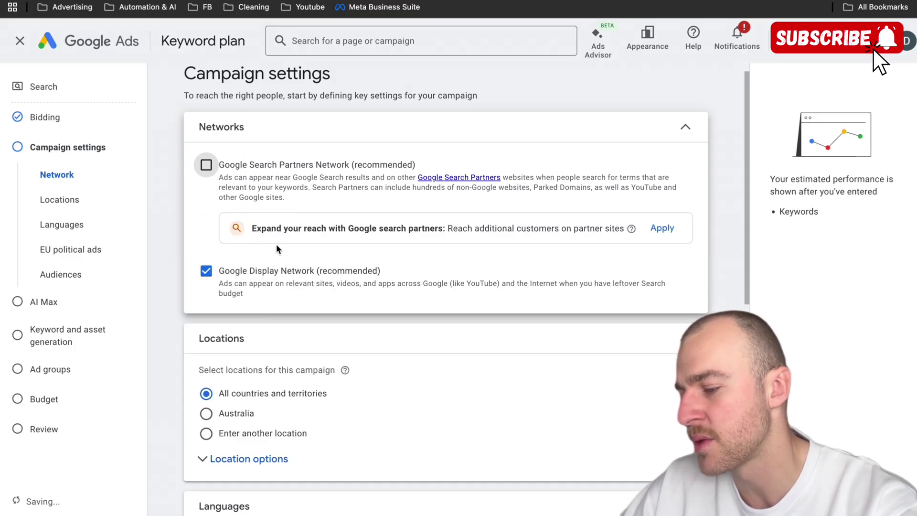
{"action": "left_click", "coordinate": [207, 271]}
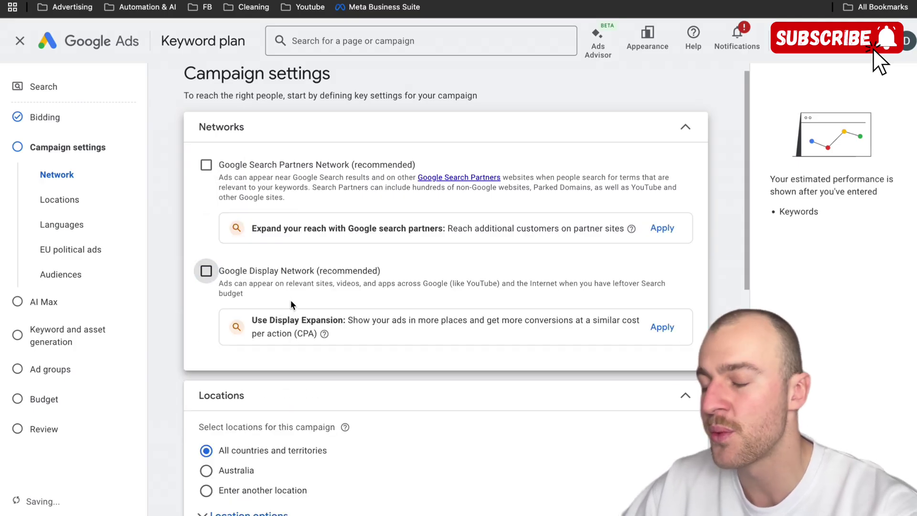
Include the Teravista, Texas neighborhood in the campaign's targeted locations
{"action": "scroll", "coordinate": [291, 300], "scroll_direction": "down", "scroll_amount": 2}
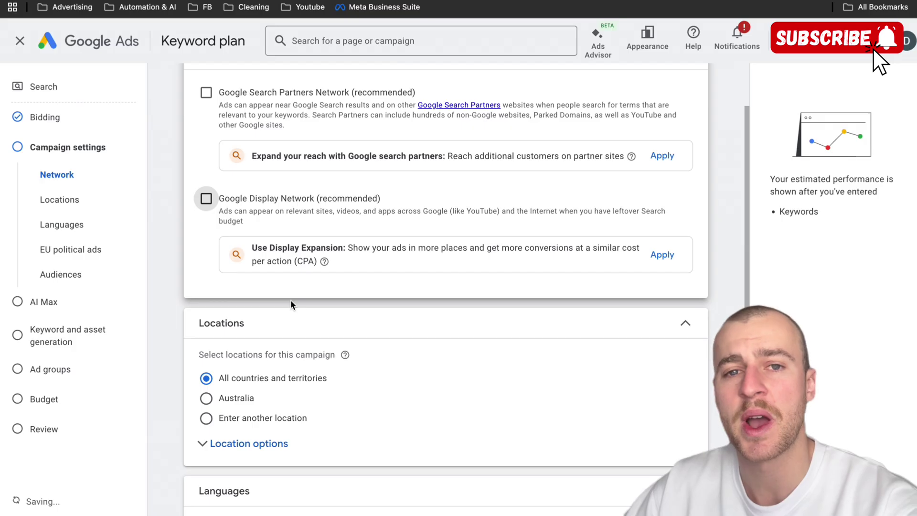
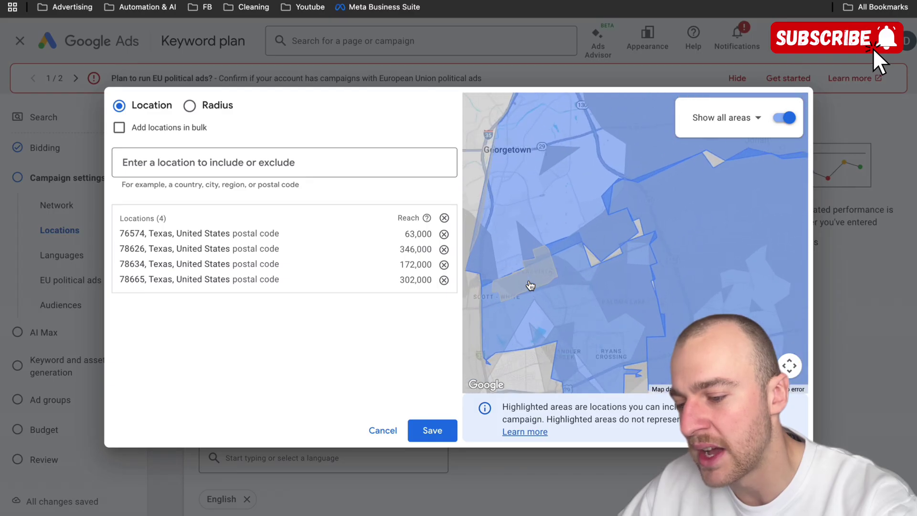
{"action": "left_click", "coordinate": [532, 281]}
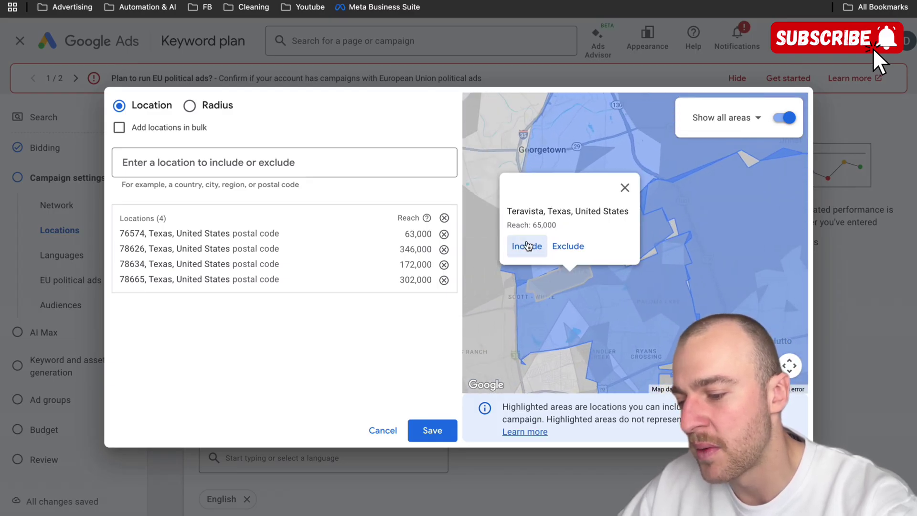
{"action": "left_click", "coordinate": [492, 246]}
Try a 20-mile radius target around a pin dropped just north of central Austin, and remove it again
{"action": "left_click", "coordinate": [189, 106]}
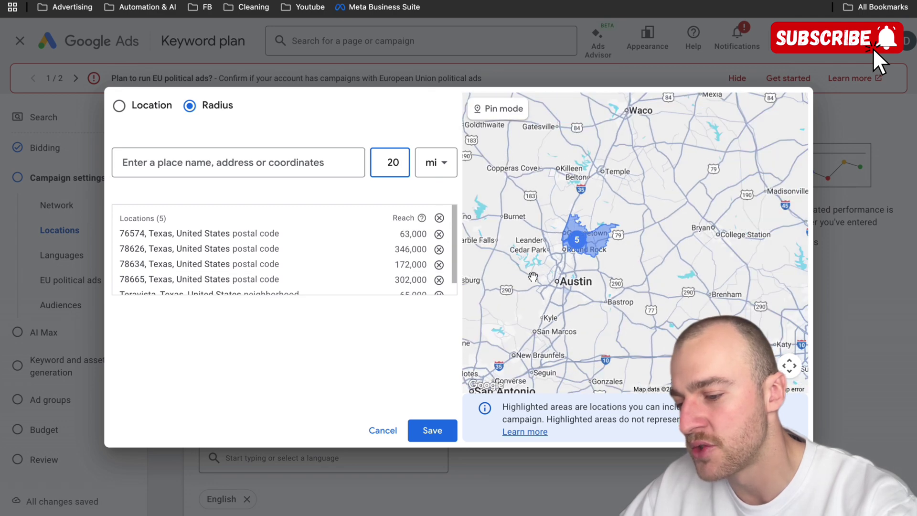
{"action": "left_click", "coordinate": [498, 108]}
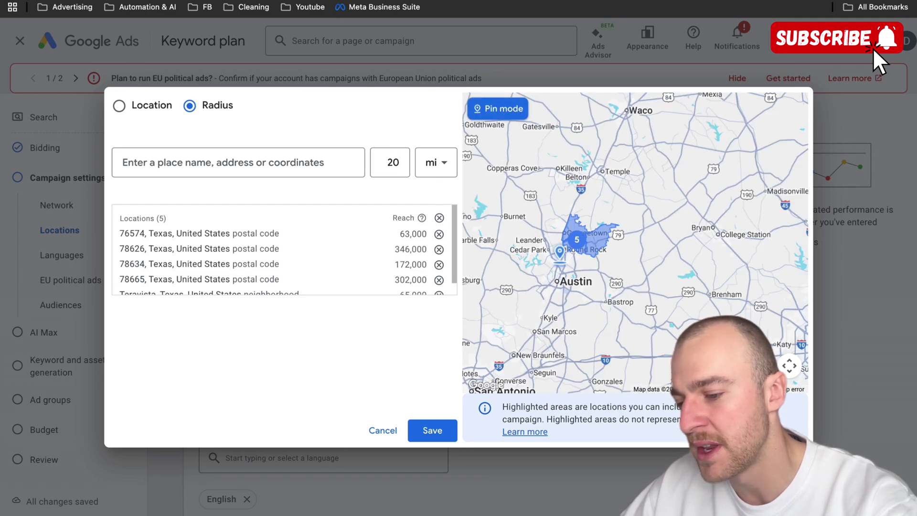
{"action": "left_click", "coordinate": [560, 266]}
{"action": "left_click", "coordinate": [527, 241]}
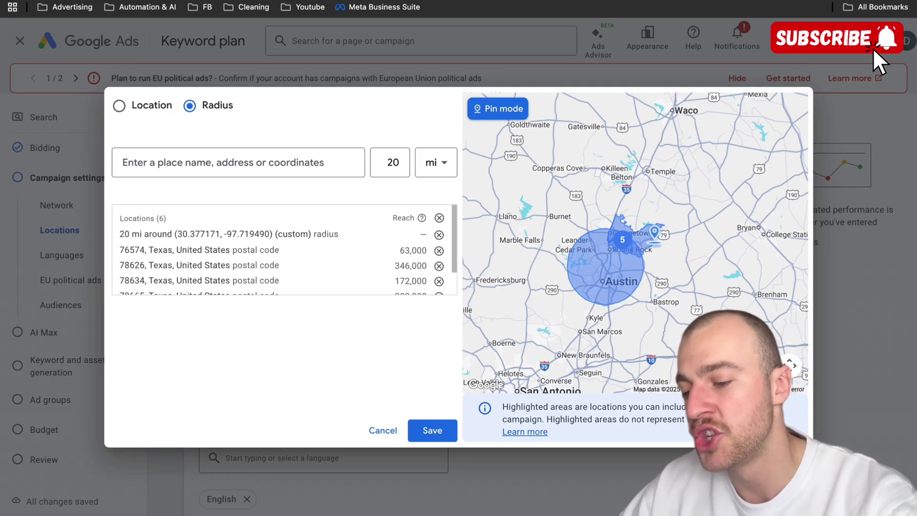
{"action": "scroll", "coordinate": [620, 285], "scroll_direction": "up", "scroll_amount": 2}
{"action": "left_click_drag", "start_coordinate": [688, 214], "coordinate": [602, 266]}
{"action": "scroll", "coordinate": [602, 265], "scroll_direction": "down", "scroll_amount": 1}
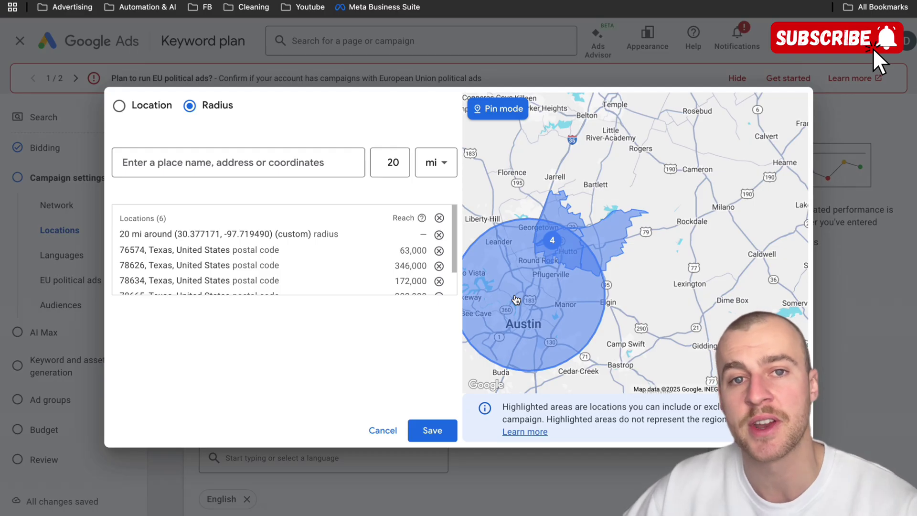
{"action": "left_click", "coordinate": [516, 300]}
{"action": "left_click", "coordinate": [568, 270]}
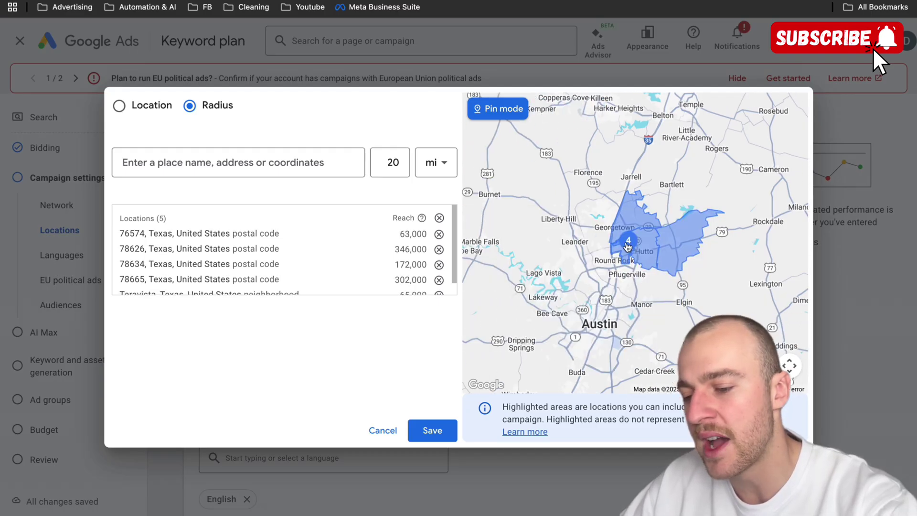
Examine how the targeted areas around Hutto and Taylor lie on the map relative to Austin
{"action": "scroll", "coordinate": [661, 258], "scroll_direction": "up", "scroll_amount": 5}
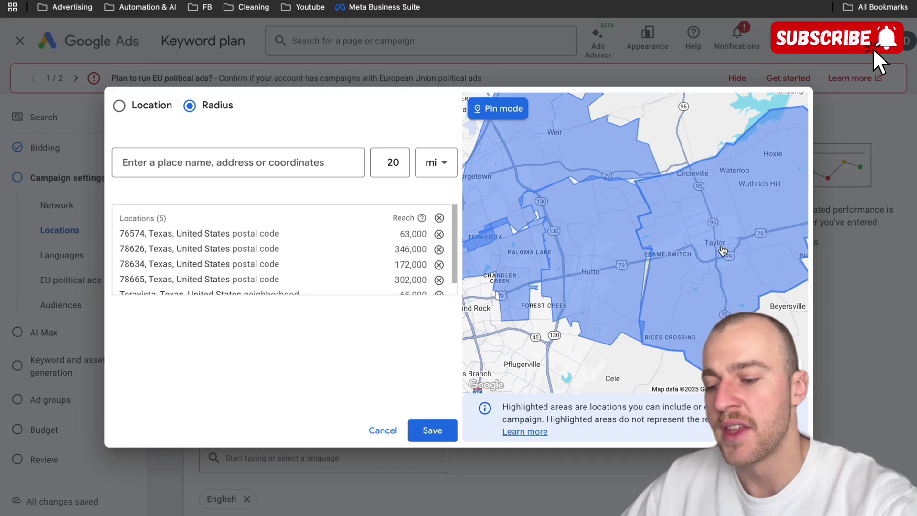
{"action": "scroll", "coordinate": [723, 252], "scroll_direction": "up", "scroll_amount": 3}
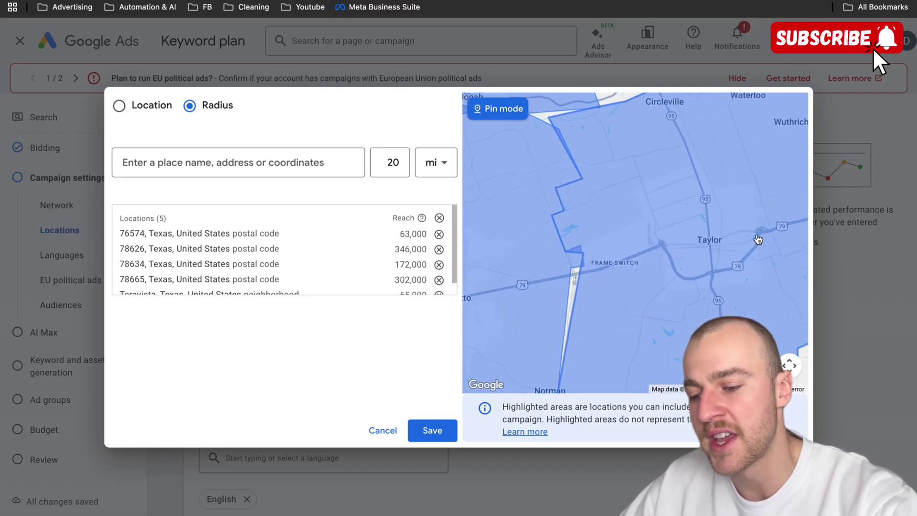
{"action": "scroll", "coordinate": [687, 251], "scroll_direction": "down", "scroll_amount": 3}
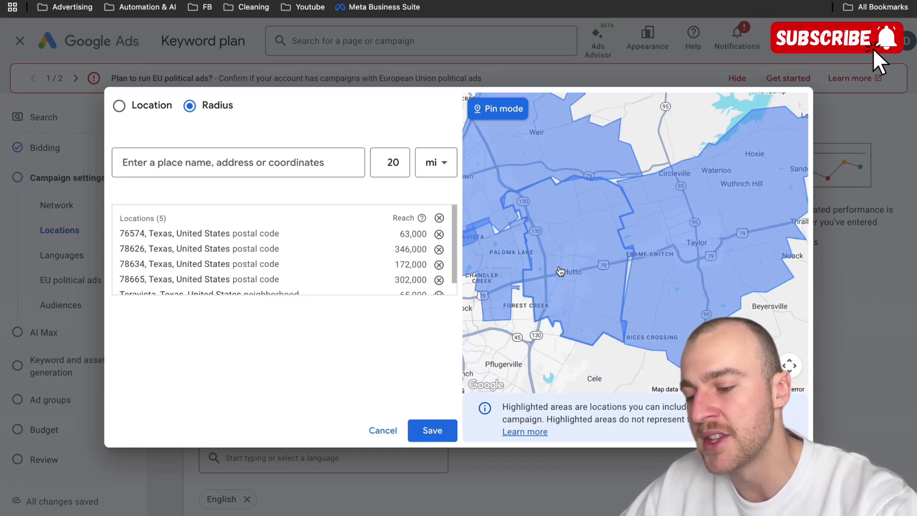
{"action": "scroll", "coordinate": [560, 270], "scroll_direction": "up", "scroll_amount": 3}
{"action": "scroll", "coordinate": [593, 291], "scroll_direction": "down", "scroll_amount": 3}
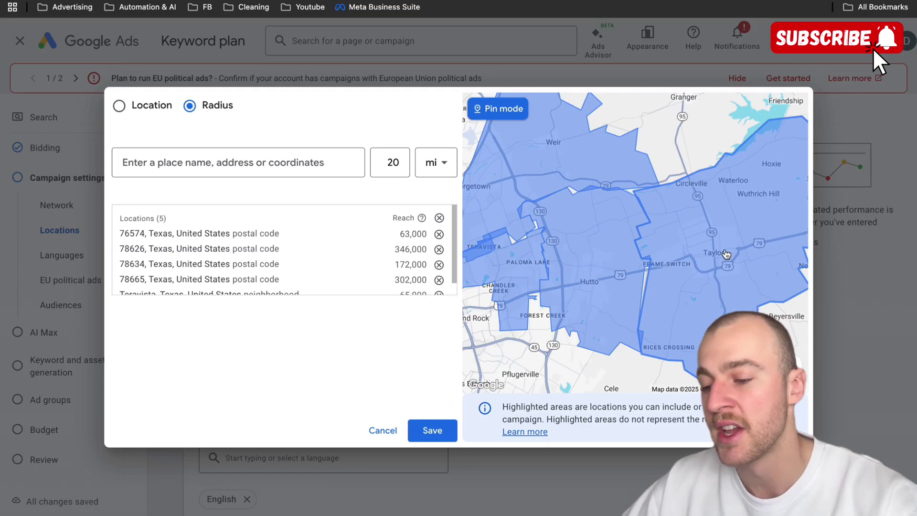
{"action": "scroll", "coordinate": [726, 254], "scroll_direction": "down", "scroll_amount": 2}
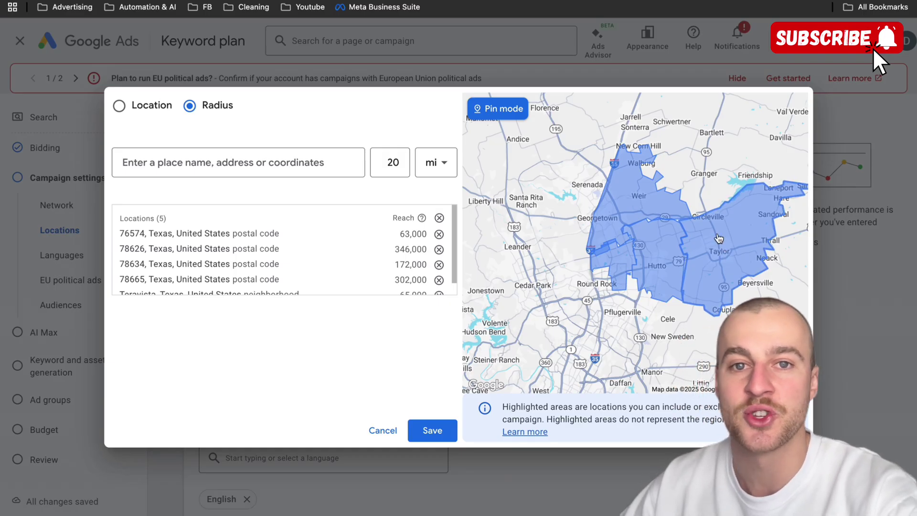
{"action": "left_click_drag", "start_coordinate": [719, 239], "coordinate": [665, 189]}
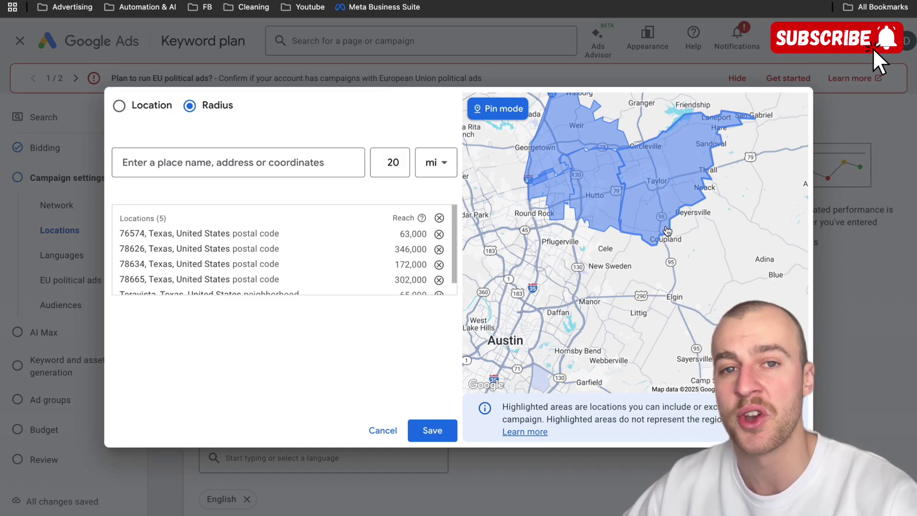
Return to targeting by location with all areas shown on the map and include postal code 78660 around Pflugerville
{"action": "left_click", "coordinate": [119, 106]}
{"action": "left_click", "coordinate": [785, 118]}
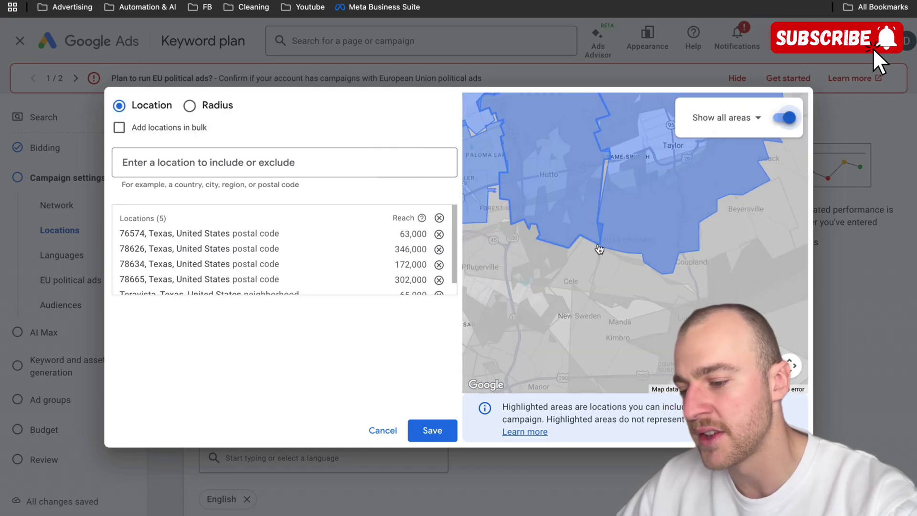
{"action": "scroll", "coordinate": [523, 239], "scroll_direction": "up", "scroll_amount": 1}
{"action": "left_click", "coordinate": [621, 266]}
{"action": "left_click", "coordinate": [607, 242]}
{"action": "left_click", "coordinate": [600, 206]}
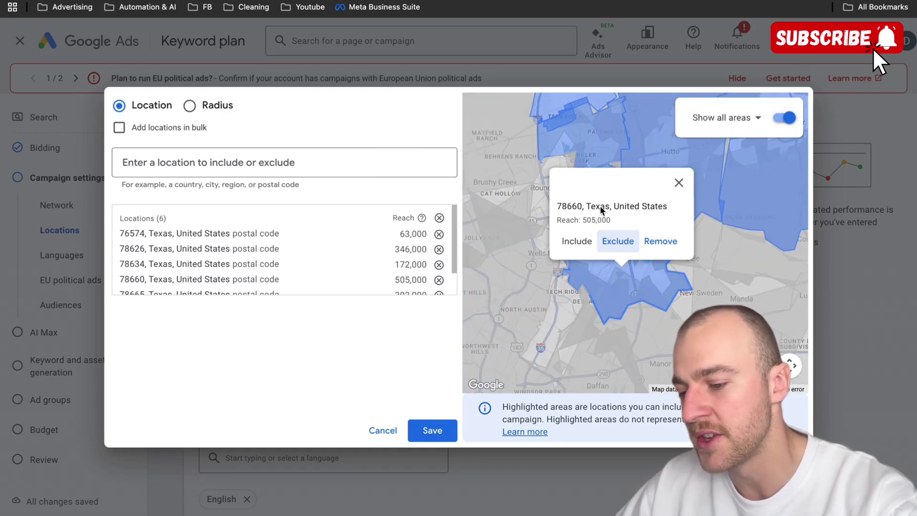
{"action": "left_click", "coordinate": [597, 166]}
Include postal code 78664 around Round Rock and the Forest Creek neighborhood, and save the campaign's targeted locations
{"action": "left_click_drag", "start_coordinate": [559, 161], "coordinate": [559, 198]}
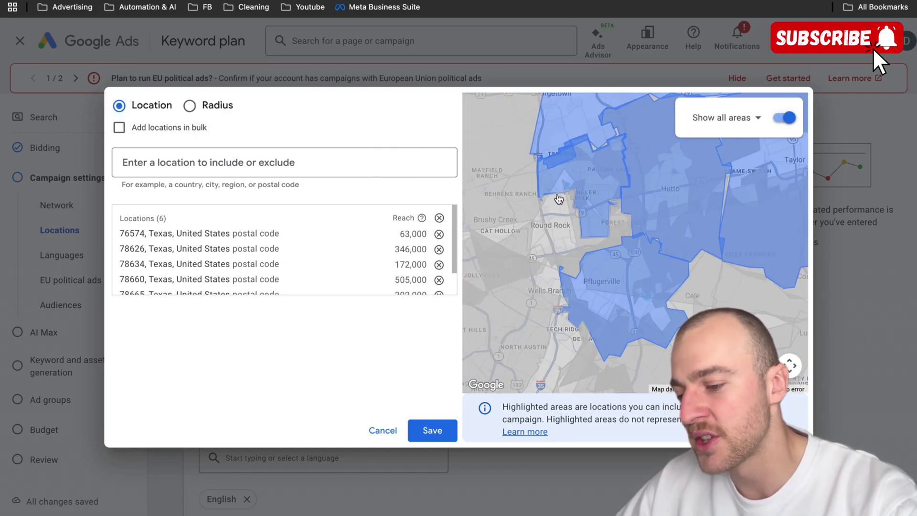
{"action": "left_click", "coordinate": [552, 230]}
{"action": "left_click", "coordinate": [530, 206]}
{"action": "left_click", "coordinate": [616, 222]}
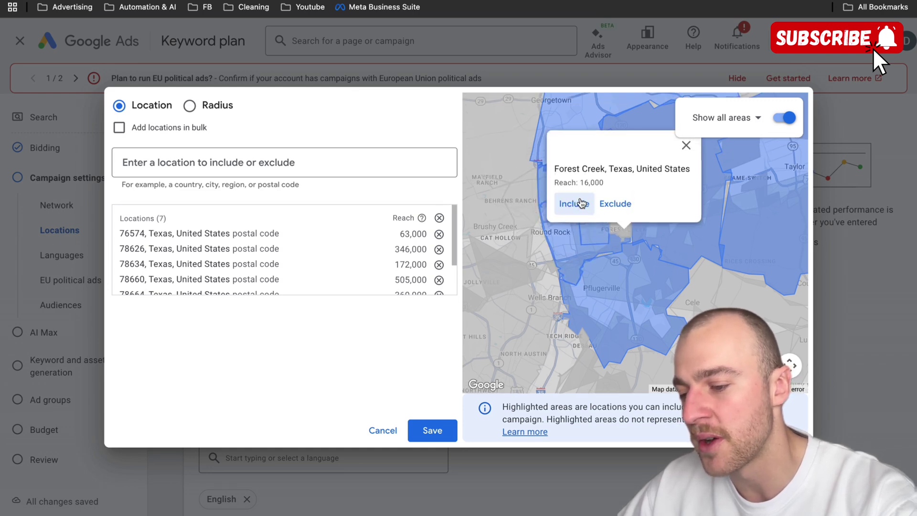
{"action": "left_click", "coordinate": [579, 203]}
{"action": "scroll", "coordinate": [548, 248], "scroll_direction": "down", "scroll_amount": 3}
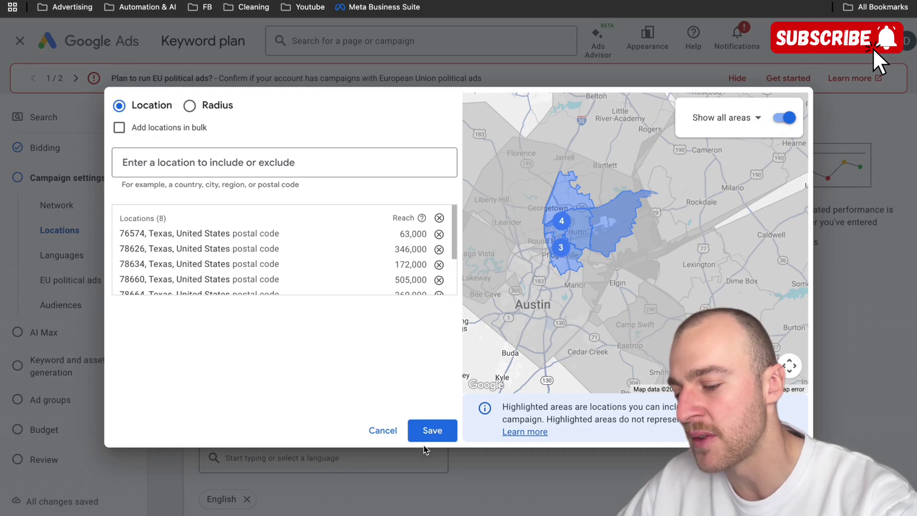
{"action": "left_click", "coordinate": [433, 432]}
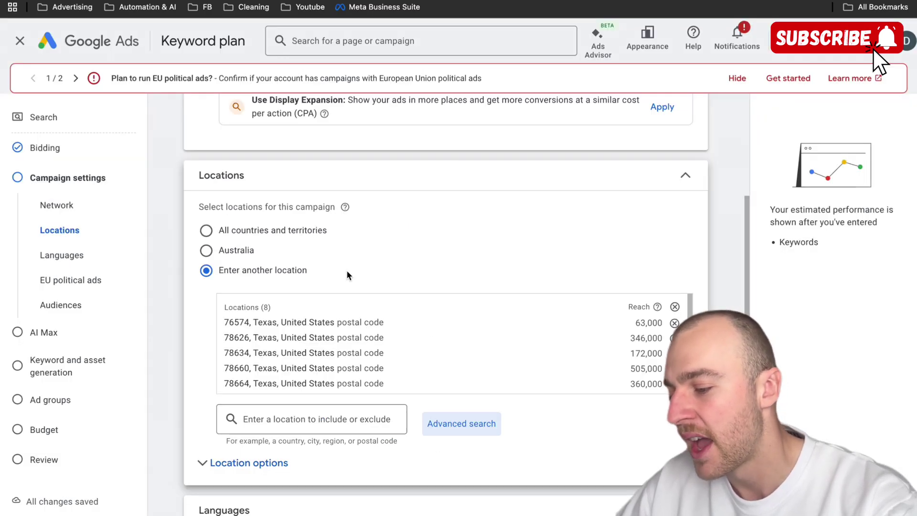
Set the location options to Presence: People in or regularly in your included locations, and declare that the campaign doesn't have EU political ads
{"action": "scroll", "coordinate": [346, 272], "scroll_direction": "down", "scroll_amount": 5}
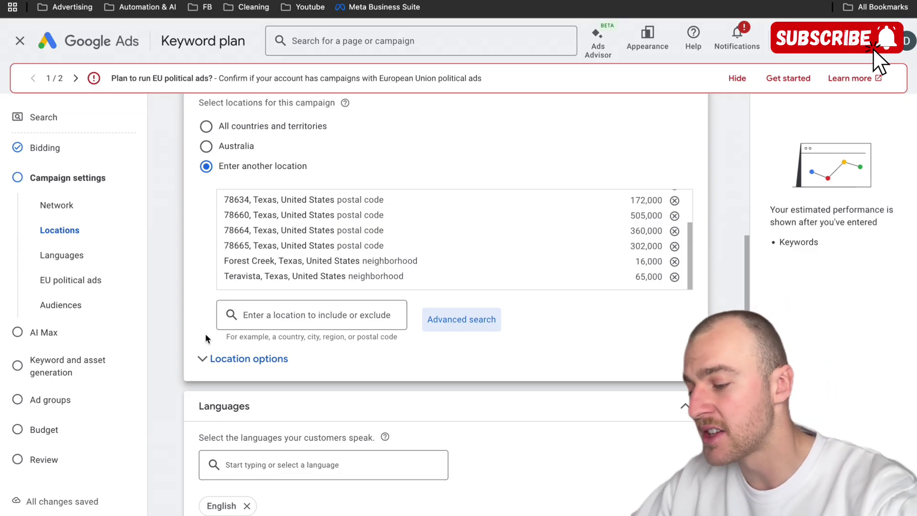
{"action": "left_click", "coordinate": [220, 357]}
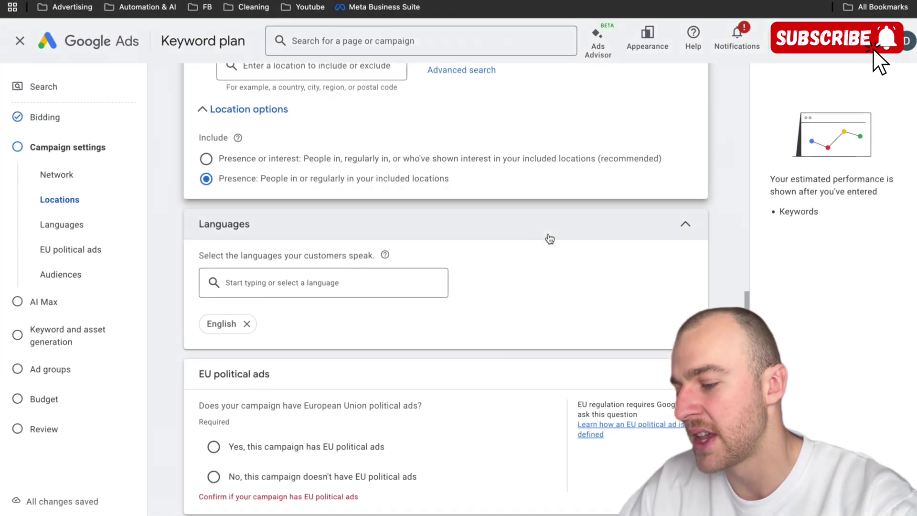
{"action": "scroll", "coordinate": [548, 237], "scroll_direction": "down", "scroll_amount": 3}
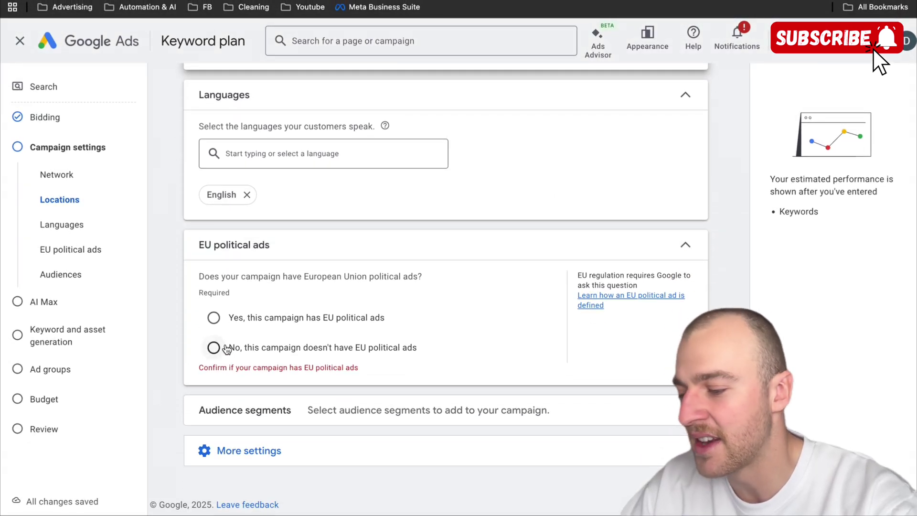
{"action": "left_click", "coordinate": [227, 348]}
{"action": "scroll", "coordinate": [301, 260], "scroll_direction": "down", "scroll_amount": 1}
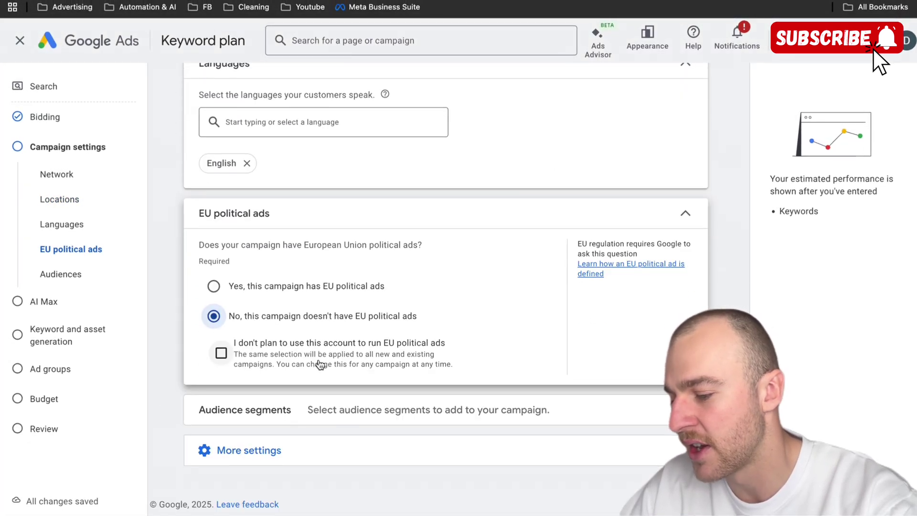
Examine the suggested audience segments, such as Home Improvement, and the Targeting and Observation settings
{"action": "left_click", "coordinate": [397, 410]}
{"action": "scroll", "coordinate": [397, 403], "scroll_direction": "down", "scroll_amount": 9}
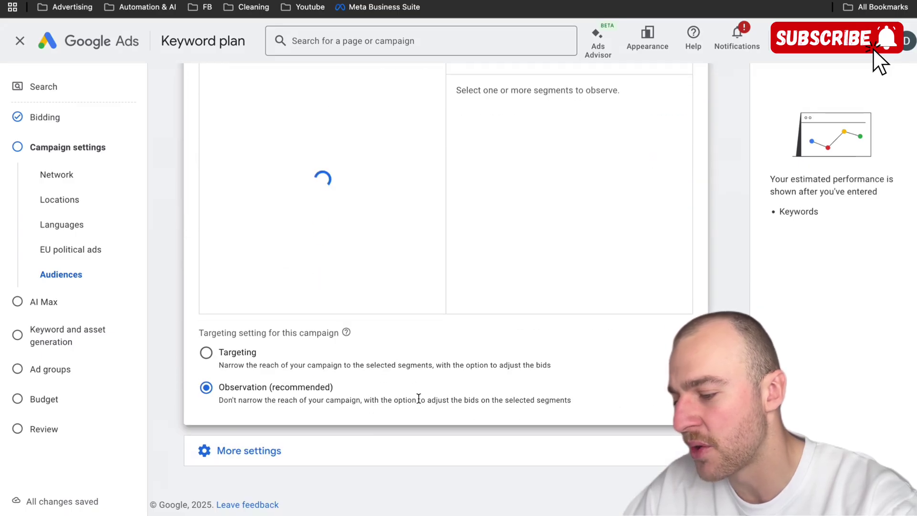
{"action": "scroll", "coordinate": [418, 398], "scroll_direction": "up", "scroll_amount": 3}
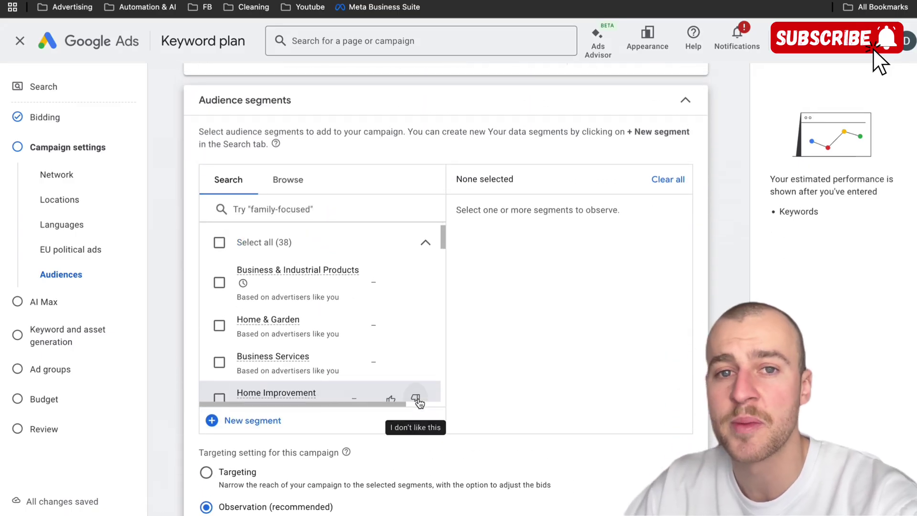
{"action": "scroll", "coordinate": [417, 400], "scroll_direction": "down", "scroll_amount": 1}
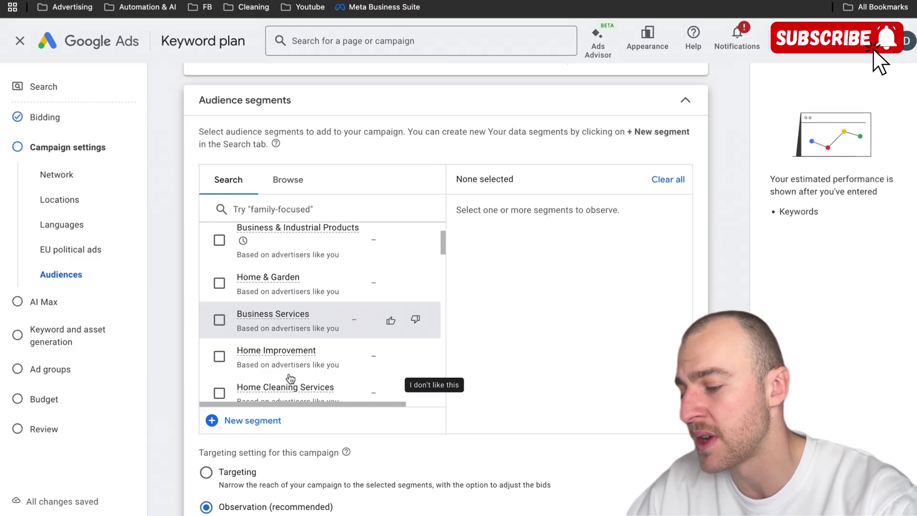
{"action": "scroll", "coordinate": [291, 382], "scroll_direction": "down", "scroll_amount": 1}
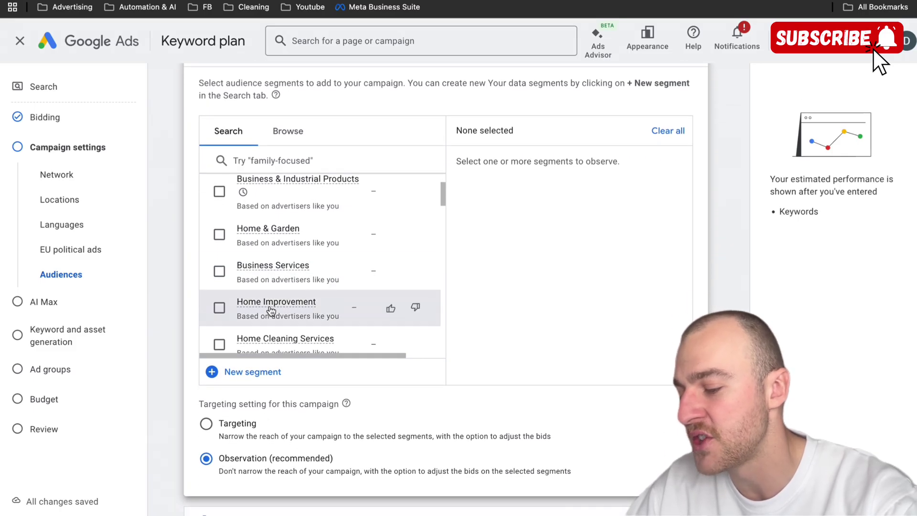
{"action": "scroll", "coordinate": [270, 311], "scroll_direction": "down", "scroll_amount": 1}
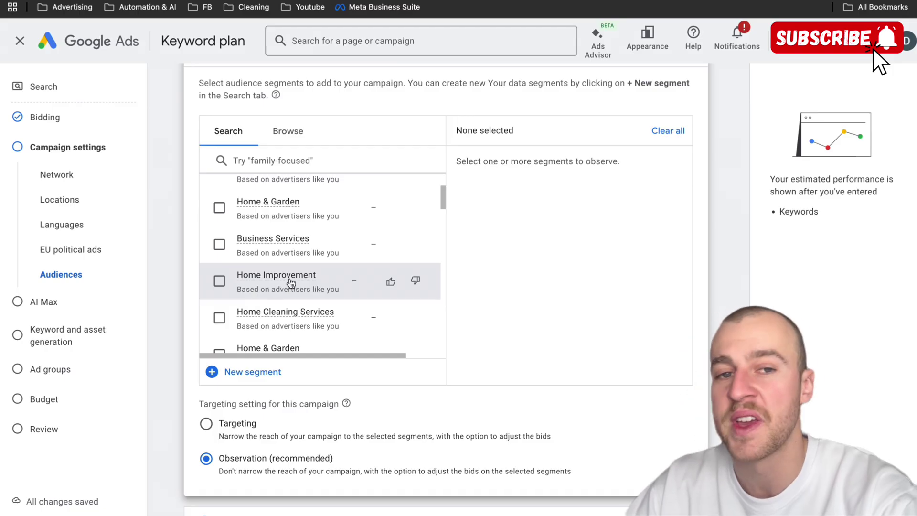
{"action": "mouse_move", "coordinate": [291, 282]}
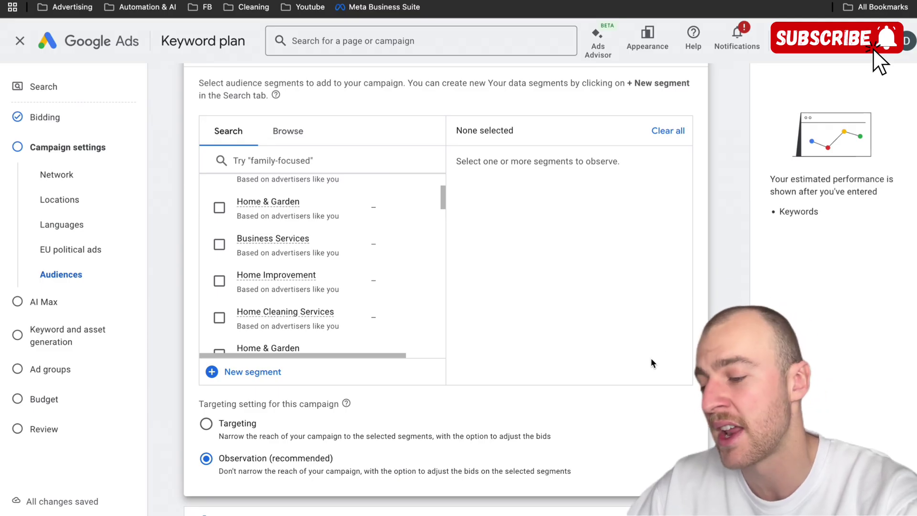
{"action": "scroll", "coordinate": [651, 360], "scroll_direction": "down", "scroll_amount": 2}
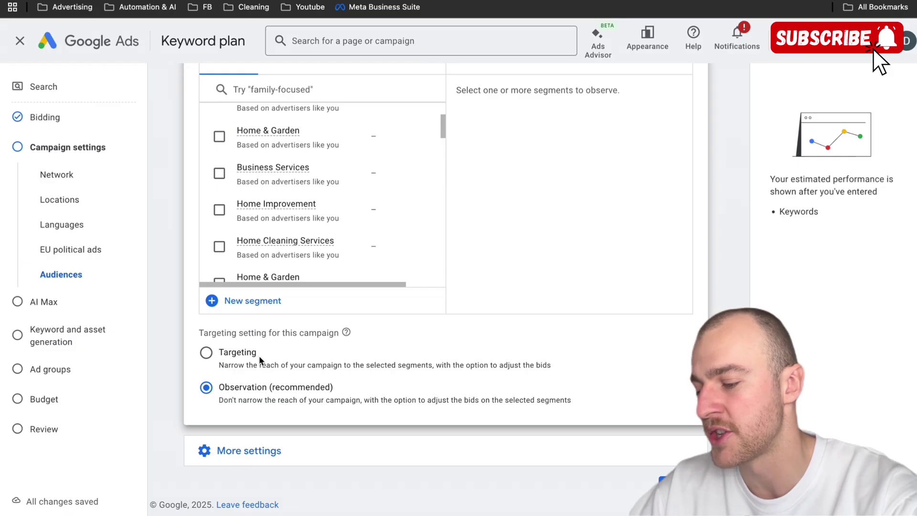
Accept the campaign settings without audience segments and proceed past AI Max with it turned off to keyword and asset generation
{"action": "left_click", "coordinate": [668, 480]}
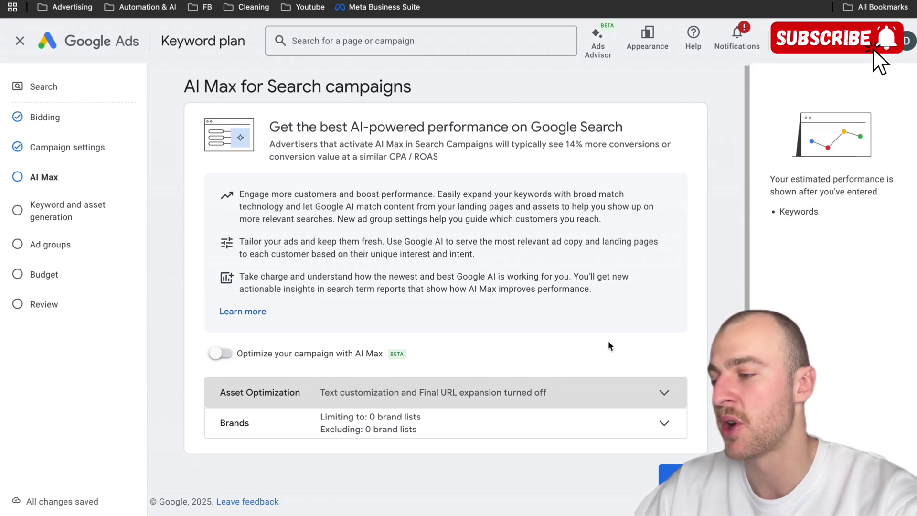
{"action": "scroll", "coordinate": [609, 340], "scroll_direction": "down", "scroll_amount": 3}
{"action": "left_click", "coordinate": [680, 395]}
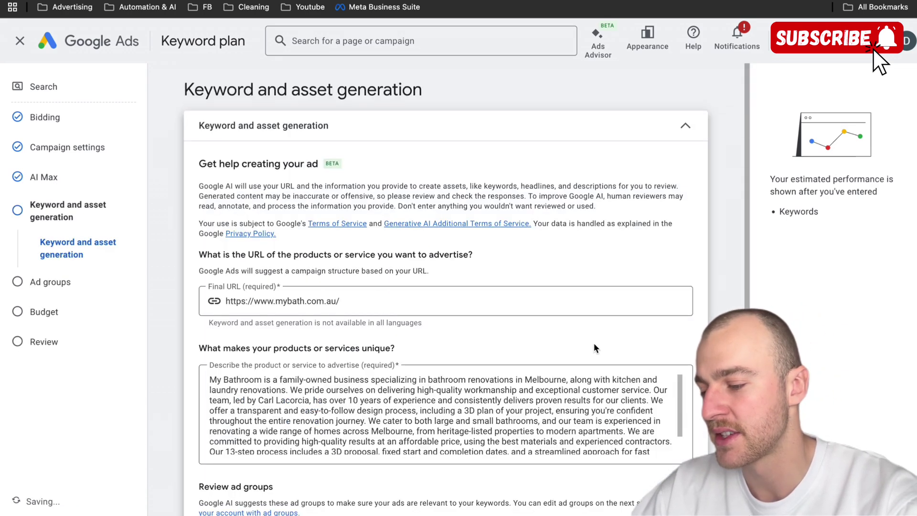
{"action": "scroll", "coordinate": [594, 348], "scroll_direction": "down", "scroll_amount": 5}
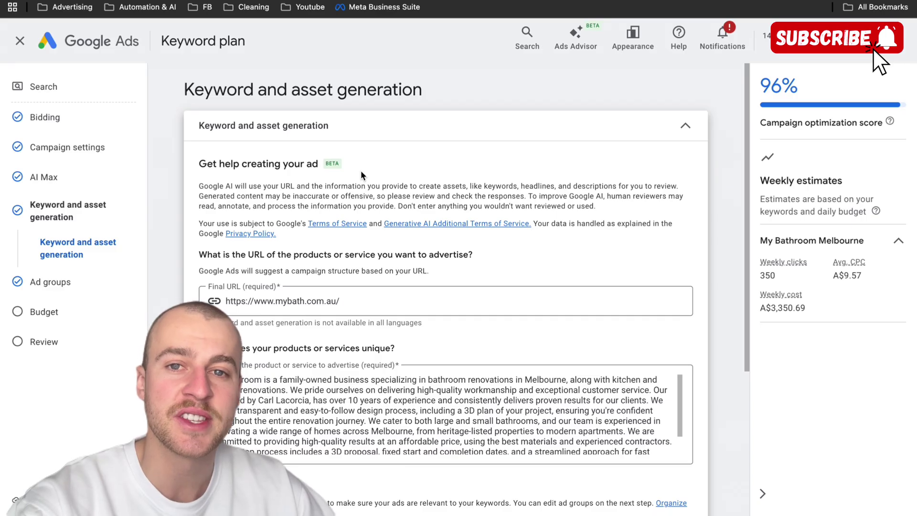
{"action": "scroll", "coordinate": [360, 170], "scroll_direction": "down", "scroll_amount": 5}
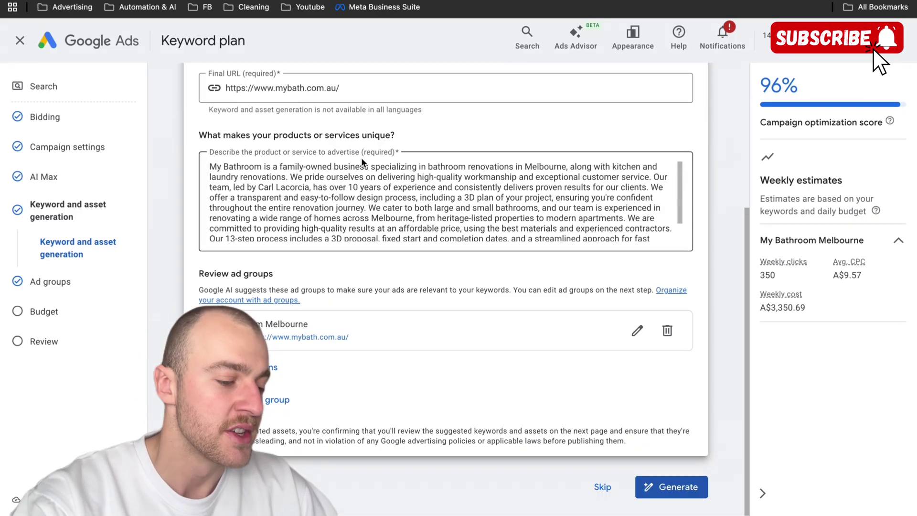
{"action": "left_click", "coordinate": [675, 486]}
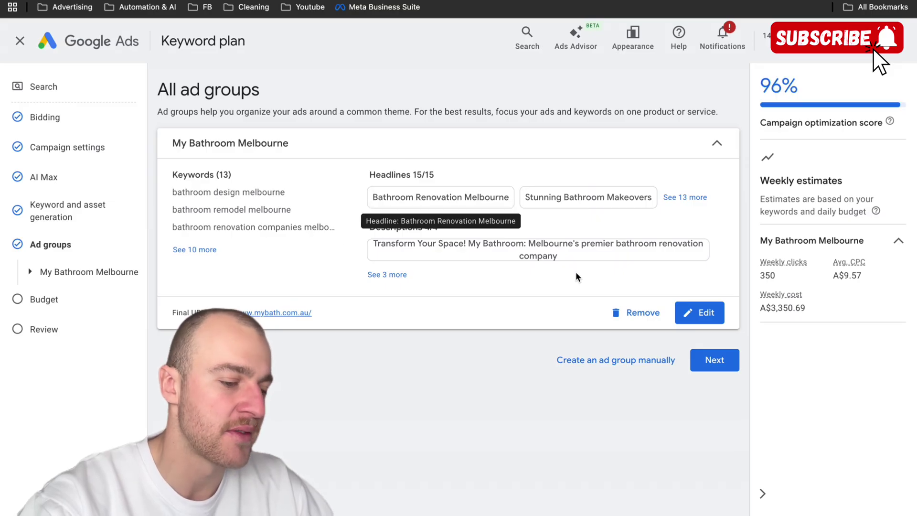
Replace the My Bathroom Melbourne ad group's generated keywords with the researched list starting with bathroom remodeling, bathroom remodel near me and bathroom renovations near me
{"action": "left_click", "coordinate": [701, 316]}
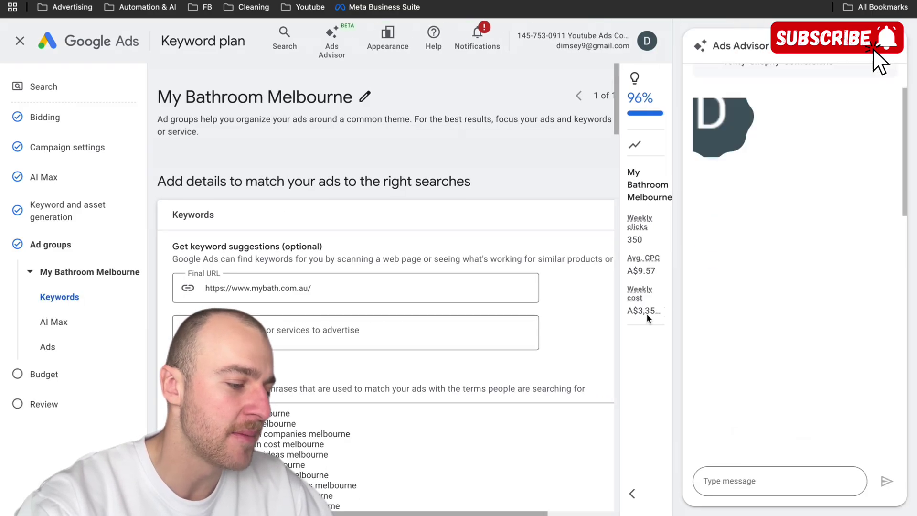
{"action": "scroll", "coordinate": [382, 286], "scroll_direction": "down", "scroll_amount": 3}
{"action": "left_click_drag", "start_coordinate": [403, 423], "coordinate": [166, 308]}
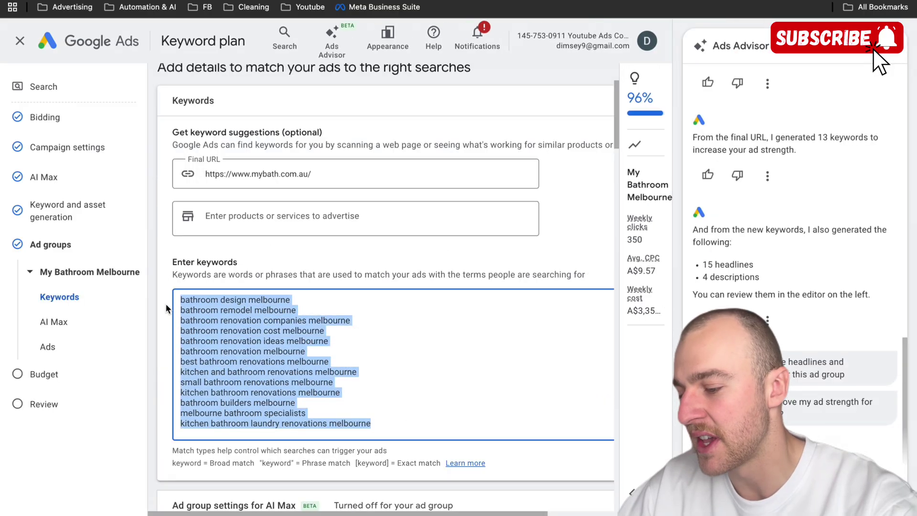
{"action": "left_click", "coordinate": [276, 366]}
{"action": "left_click_drag", "start_coordinate": [426, 424], "coordinate": [82, 292]}
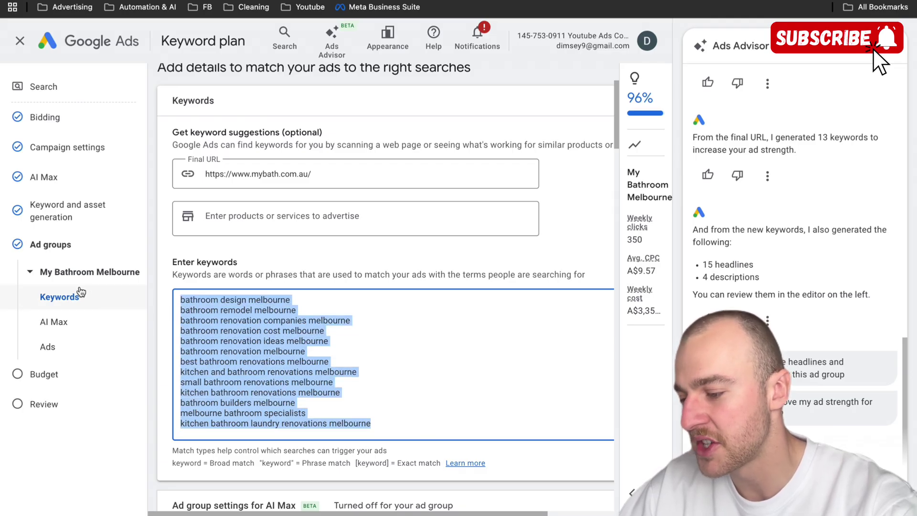
{"action": "key", "text": "BackSpace"}
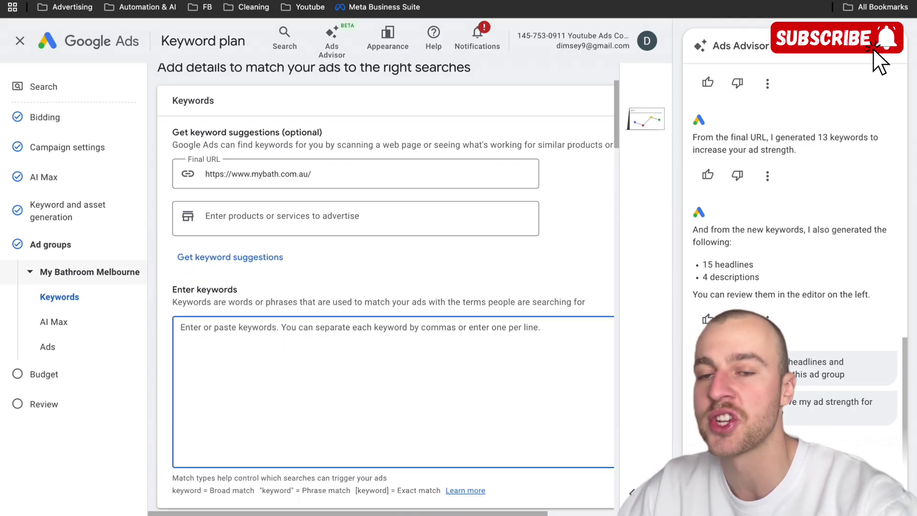
{"action": "type", "text": "bathroom remodeling bathroom remodel near me bathroom renovations near me bathroom remodel contractors near me bathroom remodel companies near me bathroom renovation contractors near me bath renovation near me bath remodeling companies near me bath remodeling contractors near me bathroom renos near me bathroom remodel bathtub bathroom remodel contractors bathroom renovation contractors remodelling bathroom contractors"}
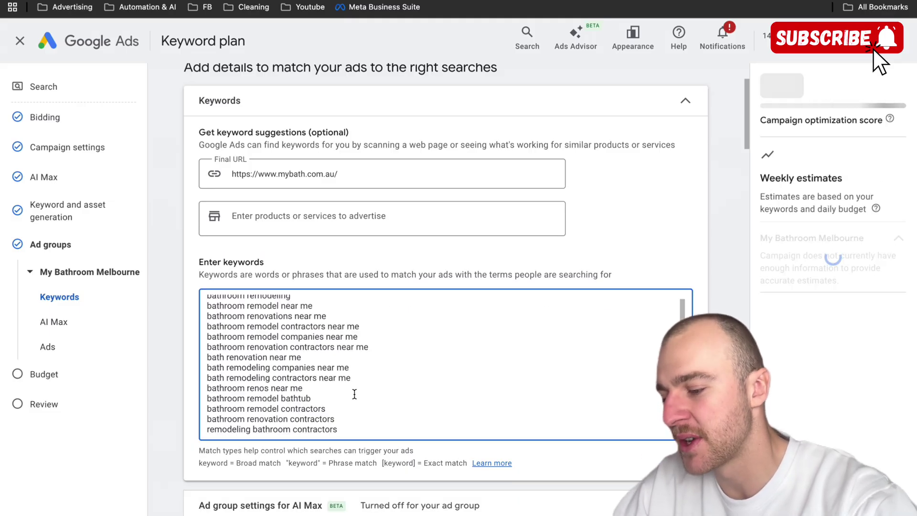
{"action": "scroll", "coordinate": [353, 393], "scroll_direction": "up", "scroll_amount": 3}
{"action": "scroll", "coordinate": [353, 393], "scroll_direction": "down", "scroll_amount": 3}
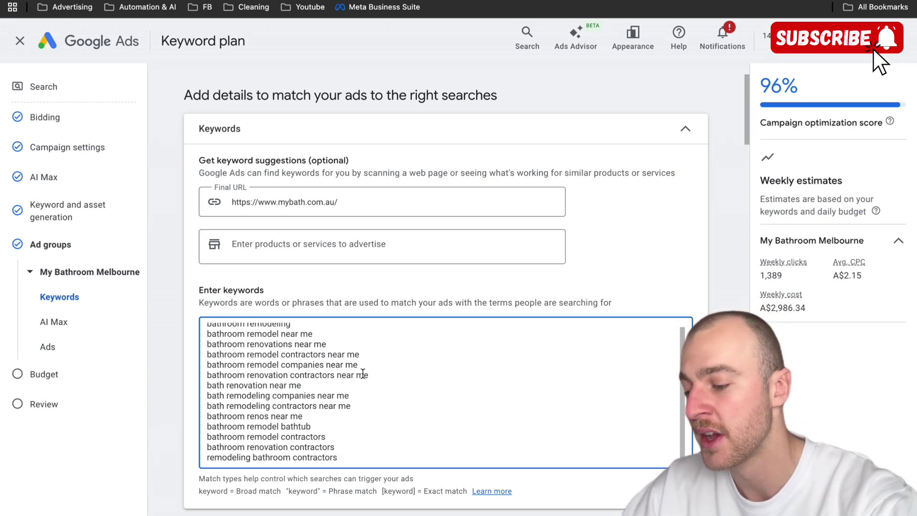
{"action": "scroll", "coordinate": [362, 372], "scroll_direction": "down", "scroll_amount": 1}
{"action": "scroll", "coordinate": [507, 291], "scroll_direction": "down", "scroll_amount": 1}
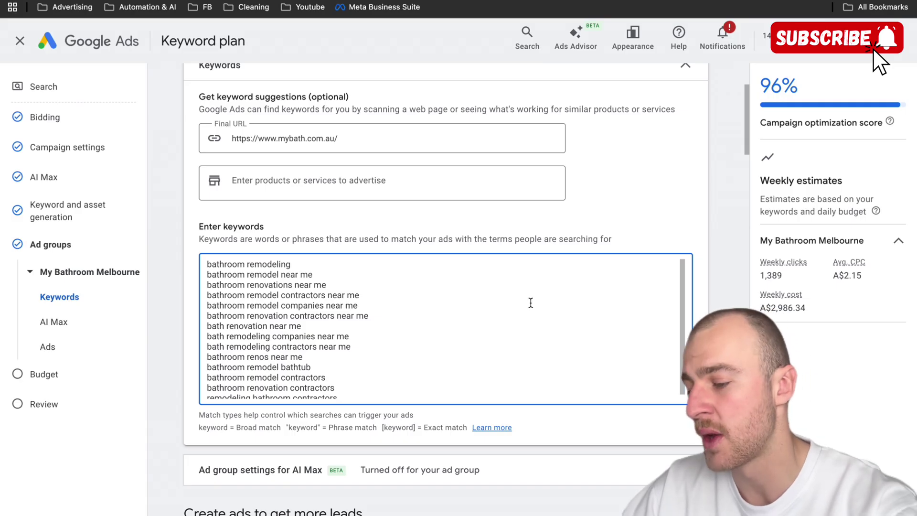
Examine the ad's strength suggestions, preview, display path and generated headlines
{"action": "scroll", "coordinate": [530, 302], "scroll_direction": "down", "scroll_amount": 4}
{"action": "scroll", "coordinate": [531, 306], "scroll_direction": "down", "scroll_amount": 5}
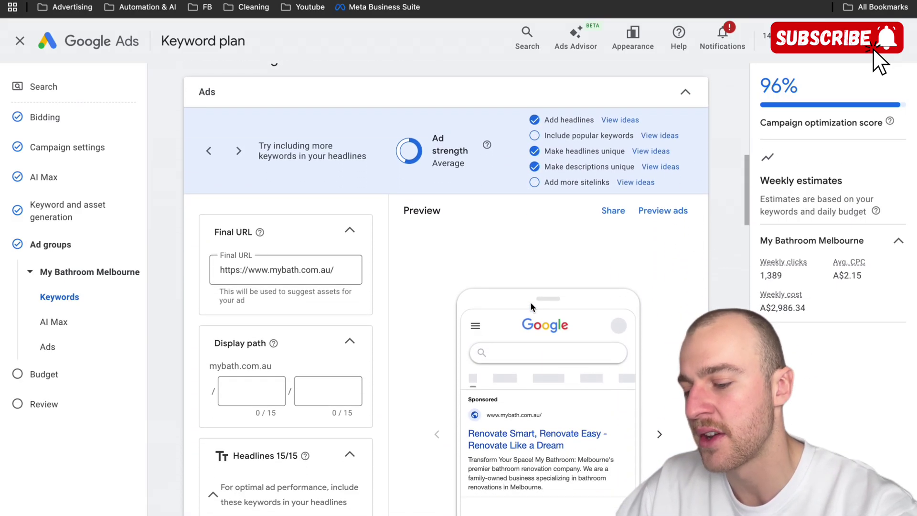
{"action": "scroll", "coordinate": [426, 311], "scroll_direction": "up", "scroll_amount": 2}
{"action": "scroll", "coordinate": [426, 310], "scroll_direction": "down", "scroll_amount": 4}
{"action": "scroll", "coordinate": [427, 311], "scroll_direction": "down", "scroll_amount": 1}
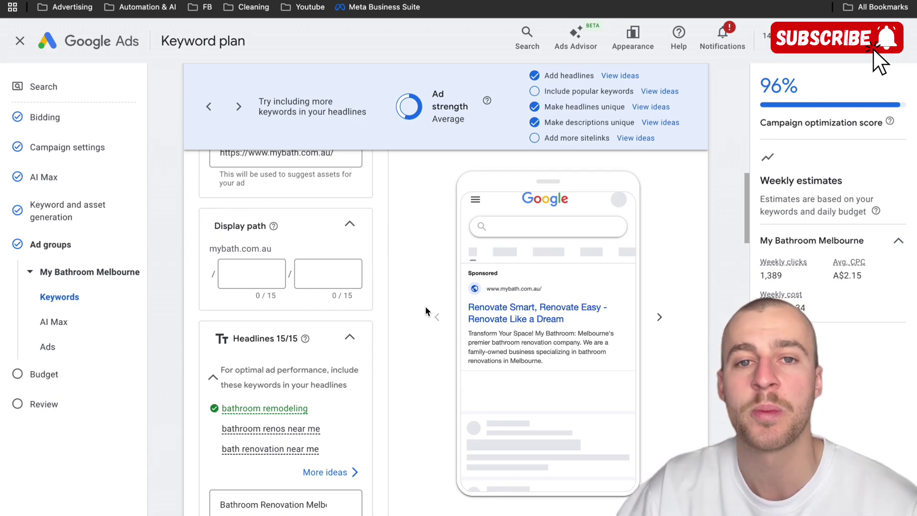
{"action": "scroll", "coordinate": [425, 306], "scroll_direction": "down", "scroll_amount": 1}
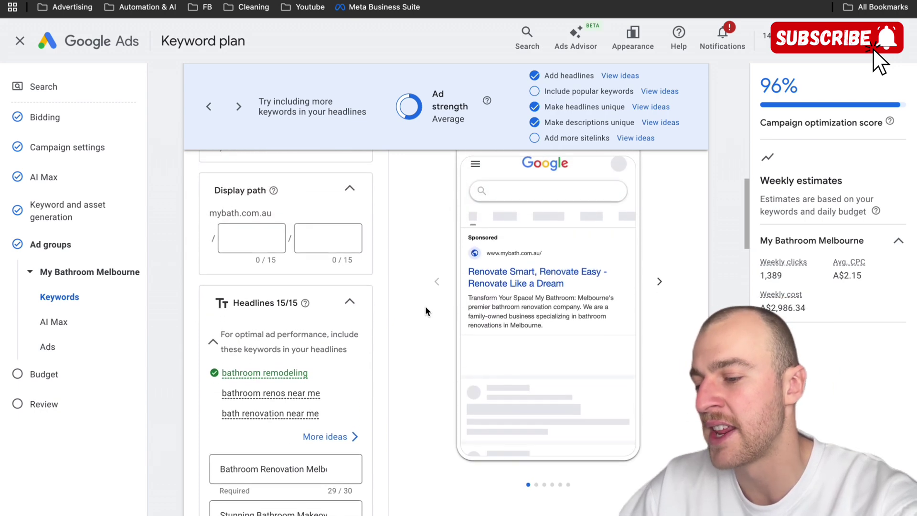
{"action": "scroll", "coordinate": [426, 307], "scroll_direction": "down", "scroll_amount": 1}
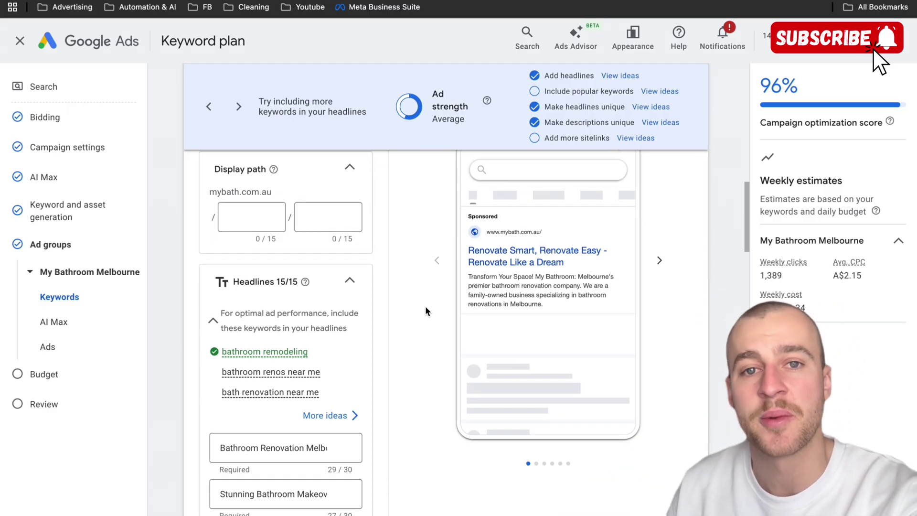
{"action": "scroll", "coordinate": [425, 311], "scroll_direction": "down", "scroll_amount": 1}
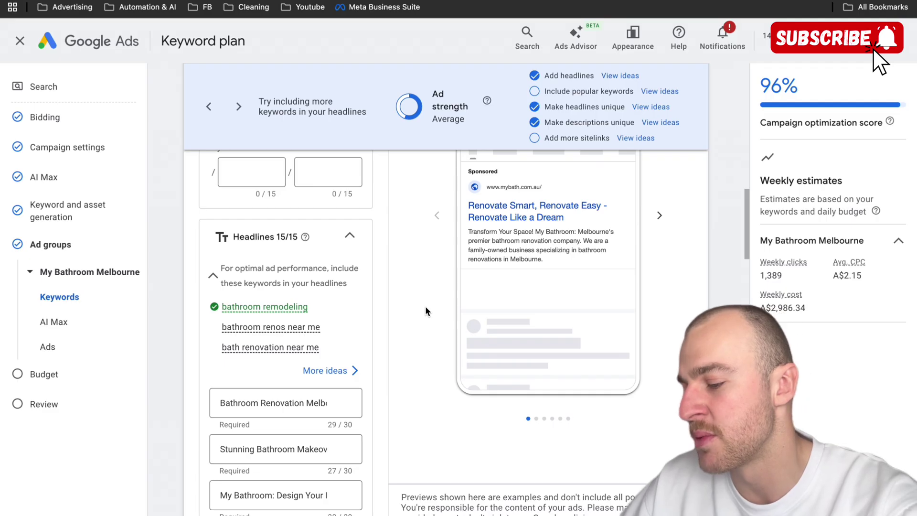
{"action": "scroll", "coordinate": [425, 311], "scroll_direction": "down", "scroll_amount": 1}
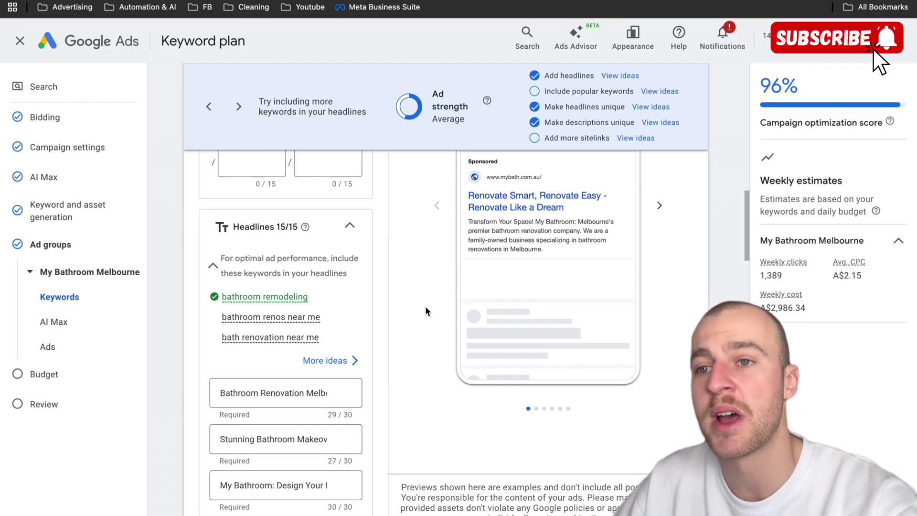
Replace the first headline with a keyword insertion using the default text Bathroom Remodeling in title case
{"action": "left_click", "coordinate": [219, 392]}
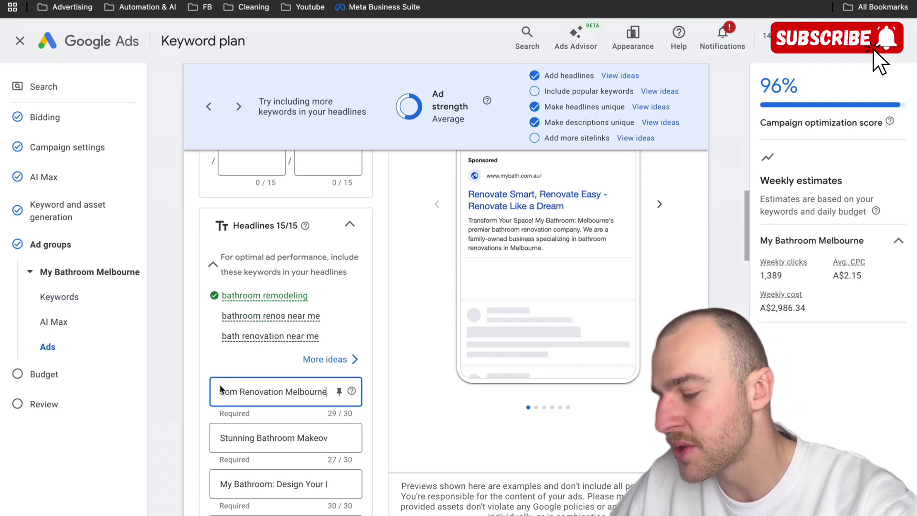
{"action": "left_click", "coordinate": [339, 392]}
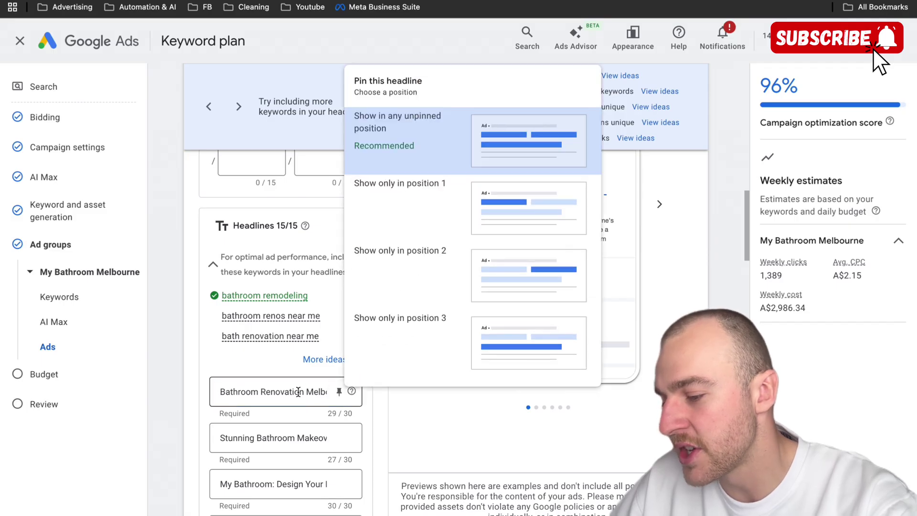
{"action": "left_click", "coordinate": [302, 392]}
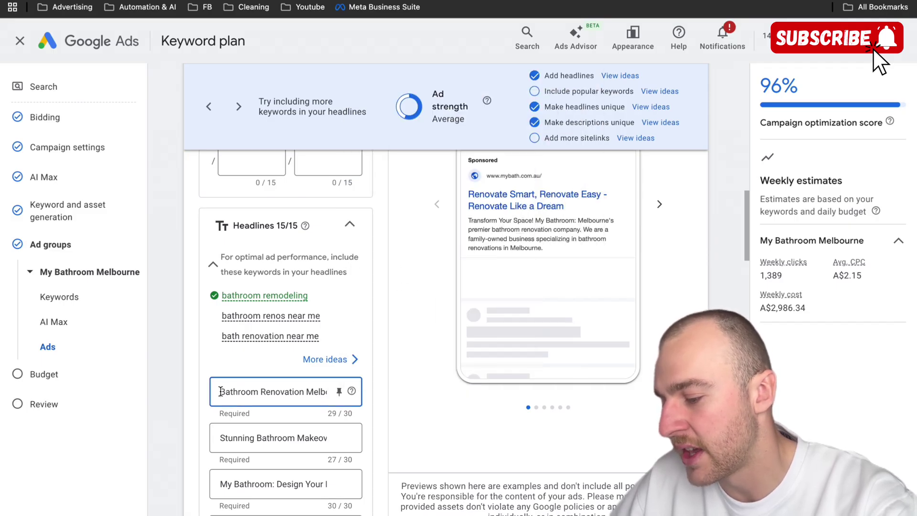
{"action": "left_click_drag", "start_coordinate": [218, 391], "coordinate": [390, 419]}
{"action": "key", "text": "BackSpace"}
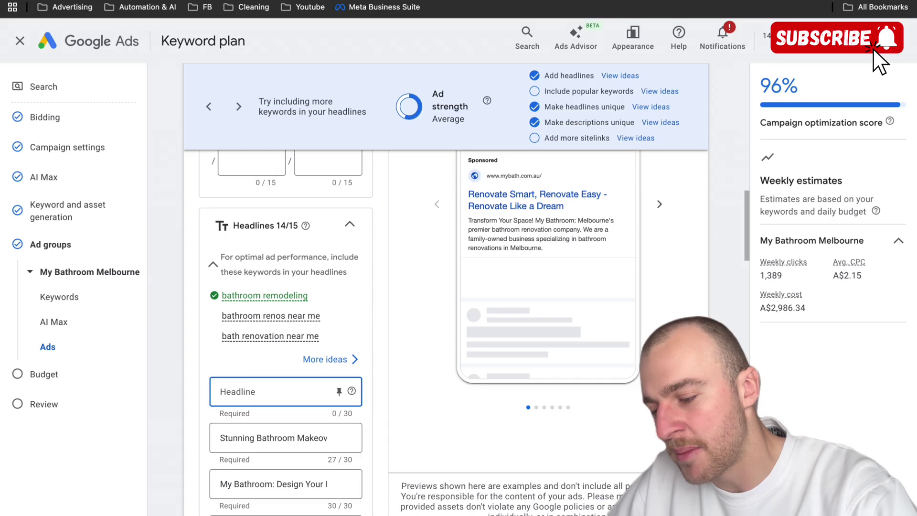
{"action": "type", "text": "{"}
{"action": "scroll", "coordinate": [449, 382], "scroll_direction": "down", "scroll_amount": 1}
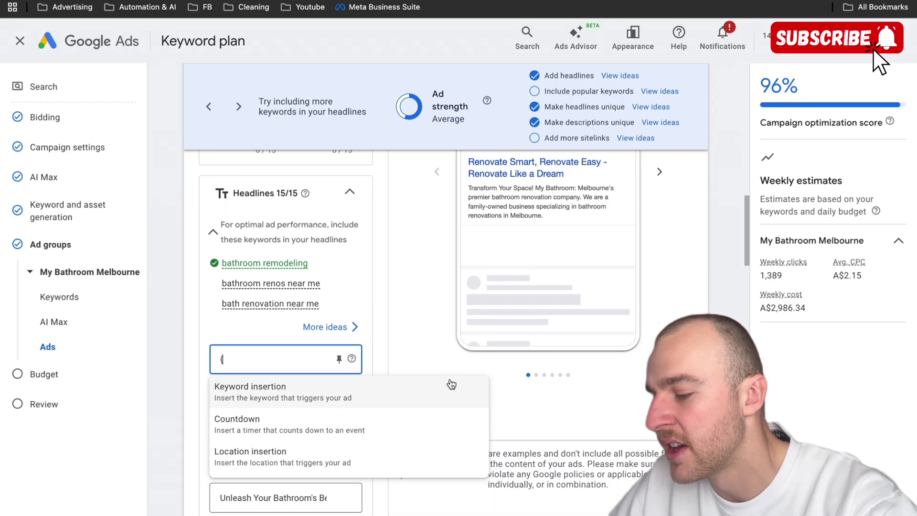
{"action": "left_click", "coordinate": [331, 390]}
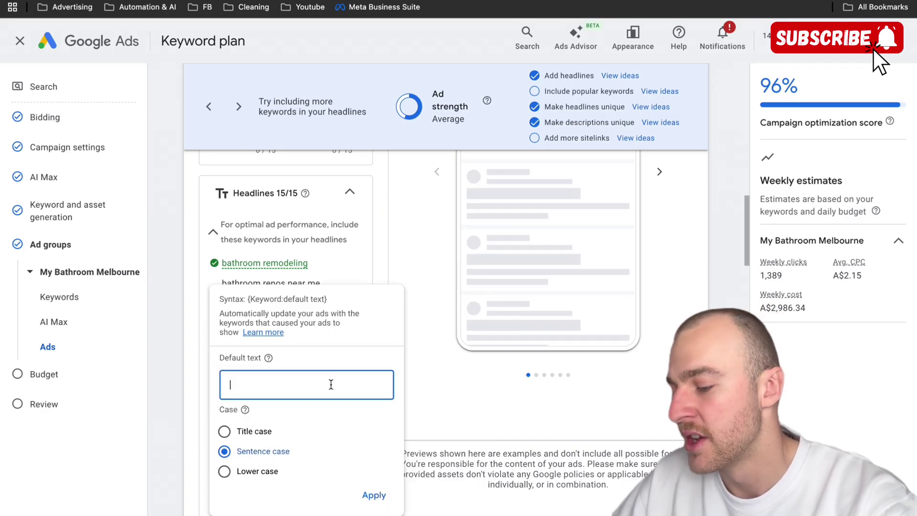
{"action": "left_click", "coordinate": [228, 431]}
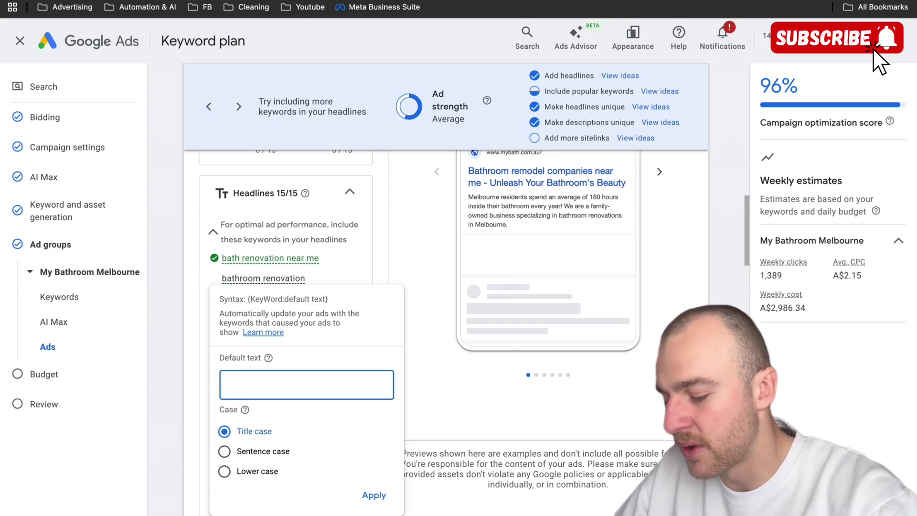
{"action": "type", "text": "B"}
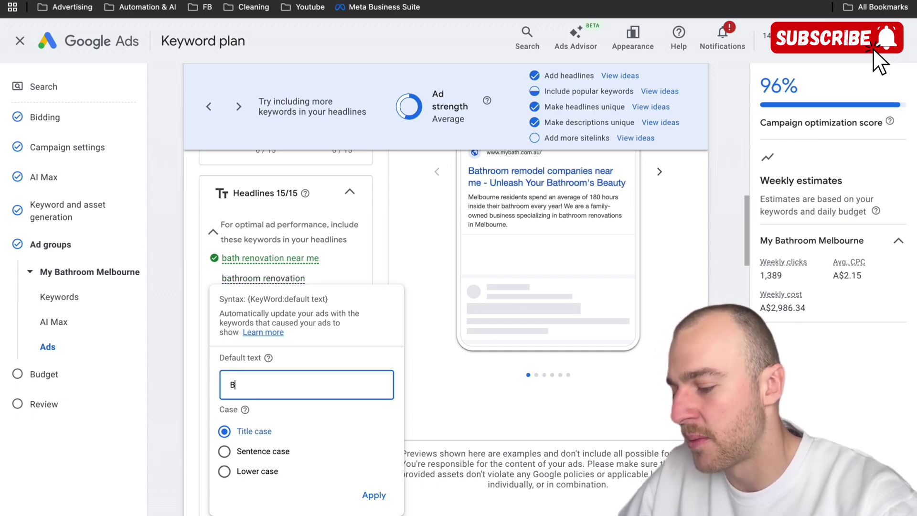
{"action": "type", "text": "athroom Remodeling"}
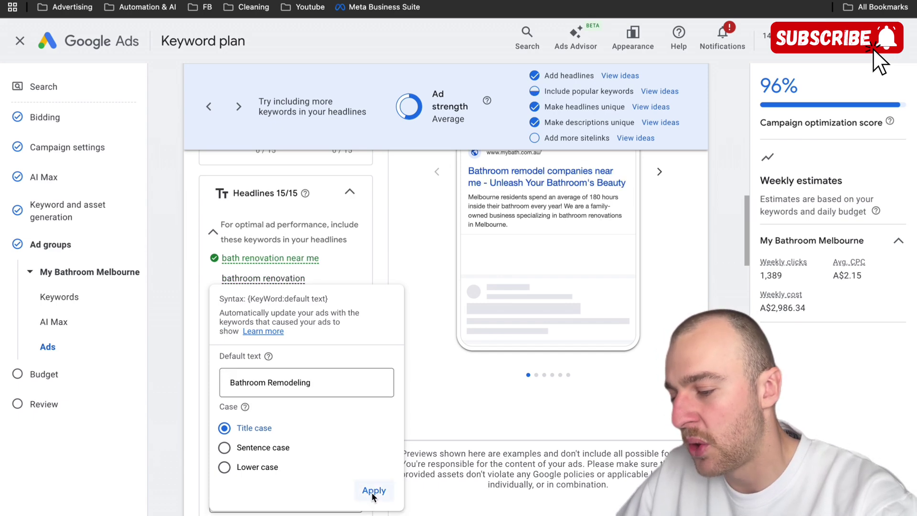
{"action": "left_click", "coordinate": [373, 493]}
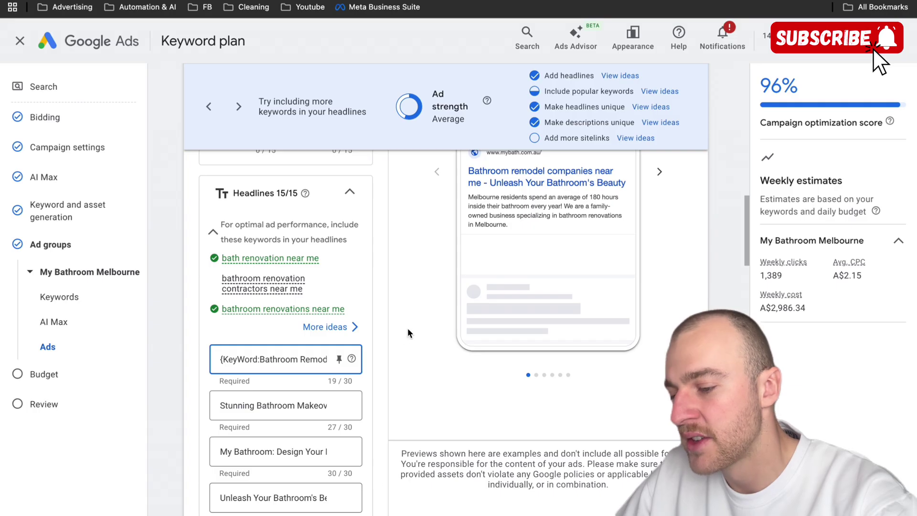
Examine the ad group's keyword list for the search terms that the keyword insertion headline can show
{"action": "scroll", "coordinate": [501, 289], "scroll_direction": "up", "scroll_amount": 4}
{"action": "scroll", "coordinate": [501, 290], "scroll_direction": "up", "scroll_amount": 10}
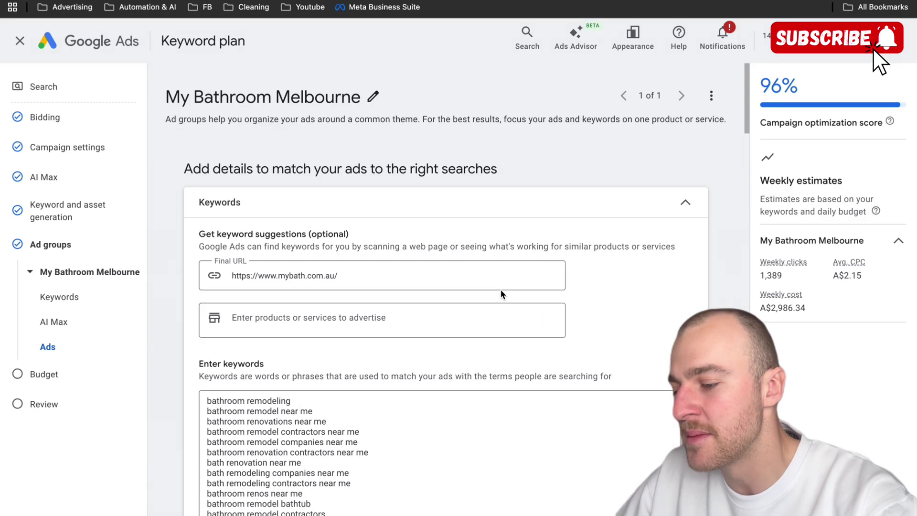
{"action": "scroll", "coordinate": [501, 289], "scroll_direction": "down", "scroll_amount": 4}
{"action": "scroll", "coordinate": [324, 238], "scroll_direction": "up", "scroll_amount": 2}
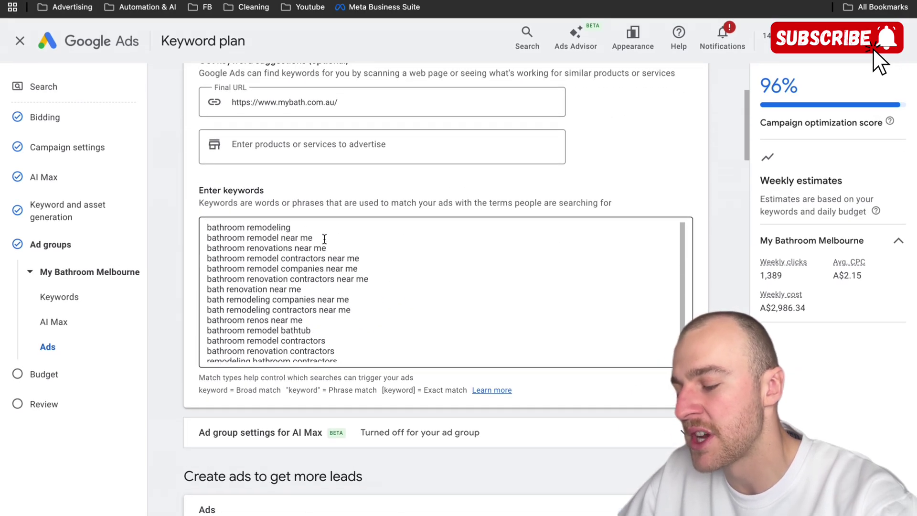
{"action": "left_click_drag", "start_coordinate": [332, 251], "coordinate": [234, 246]}
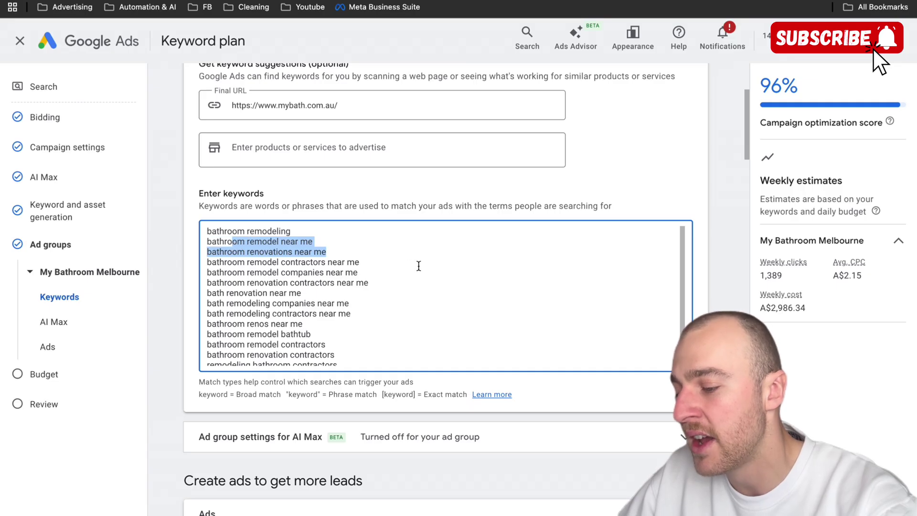
{"action": "left_click_drag", "start_coordinate": [418, 265], "coordinate": [210, 260]}
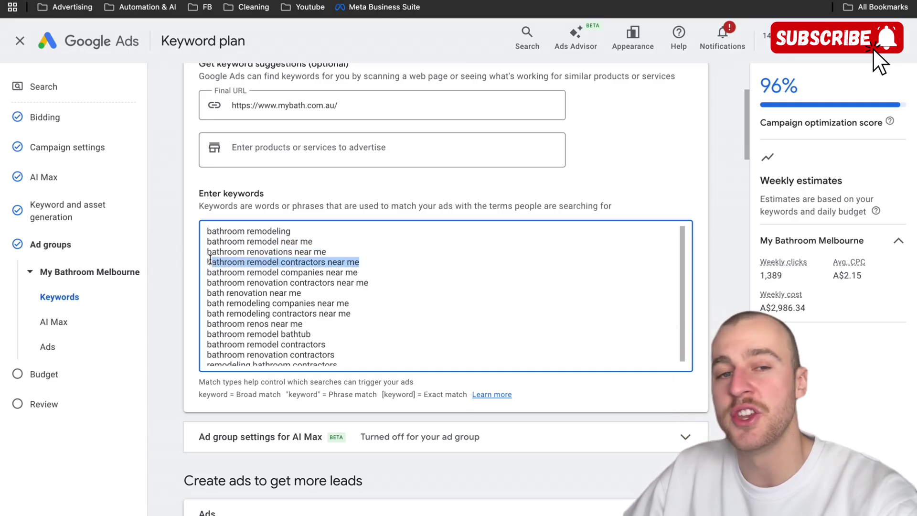
{"action": "scroll", "coordinate": [210, 260], "scroll_direction": "down", "scroll_amount": 12}
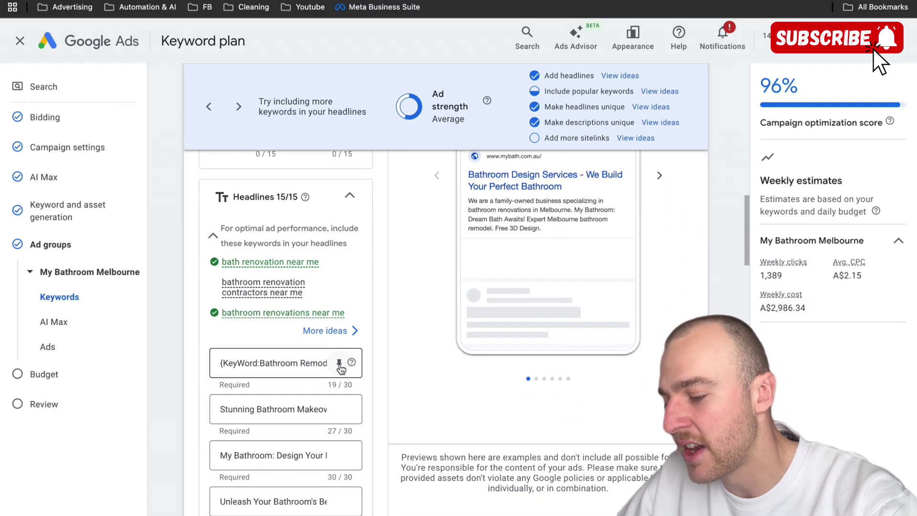
Pin the keyword insertion headline to position 1 and check the ad strength rating
{"action": "left_click", "coordinate": [337, 365]}
{"action": "left_click", "coordinate": [414, 196]}
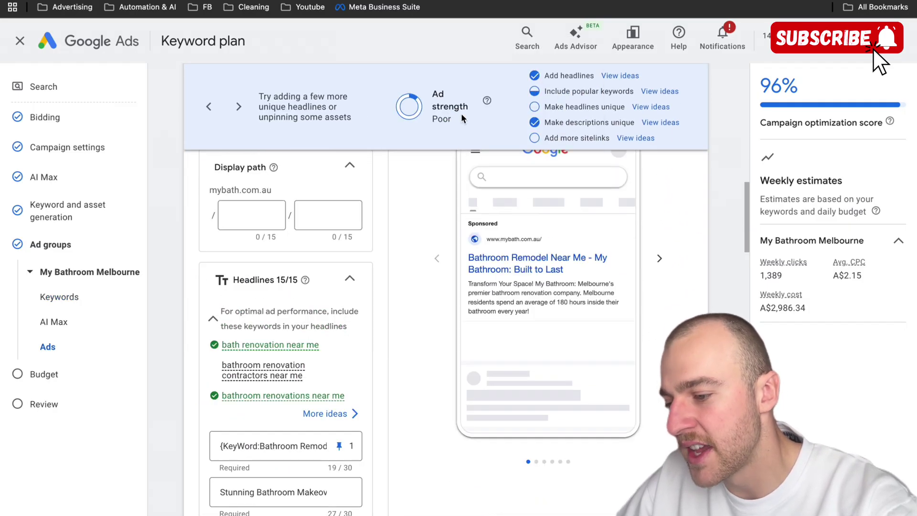
{"action": "left_click_drag", "start_coordinate": [452, 119], "coordinate": [437, 120]}
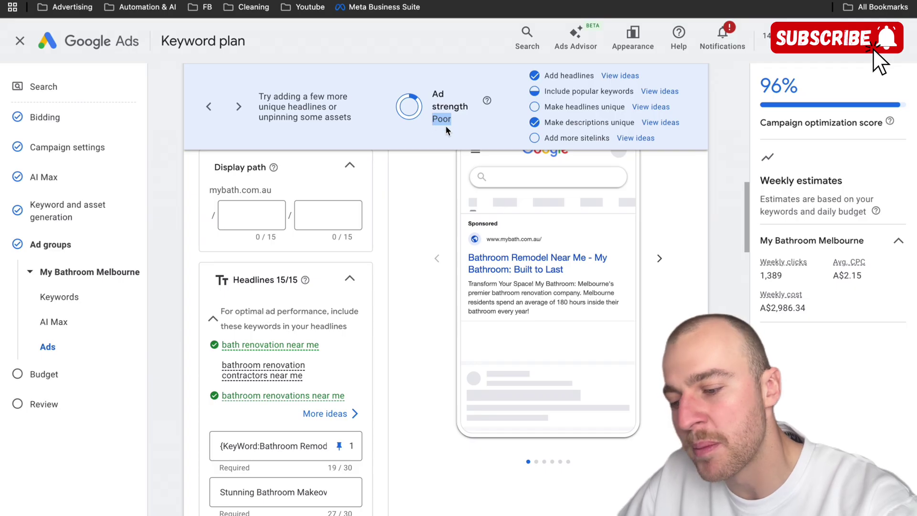
{"action": "left_click", "coordinate": [474, 263]}
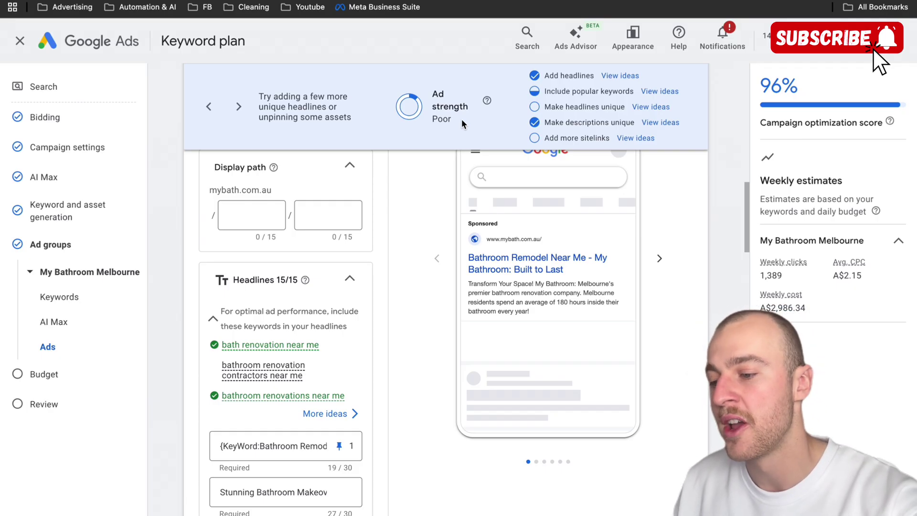
Replace the second headline with Get Your Free Quote and pin it to position 2
{"action": "scroll", "coordinate": [306, 343], "scroll_direction": "down", "scroll_amount": 3}
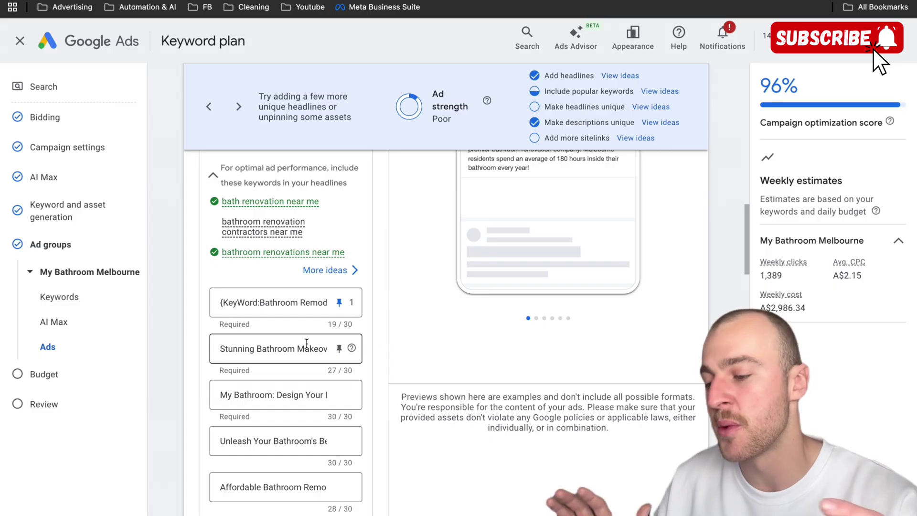
{"action": "scroll", "coordinate": [306, 343], "scroll_direction": "up", "scroll_amount": 1}
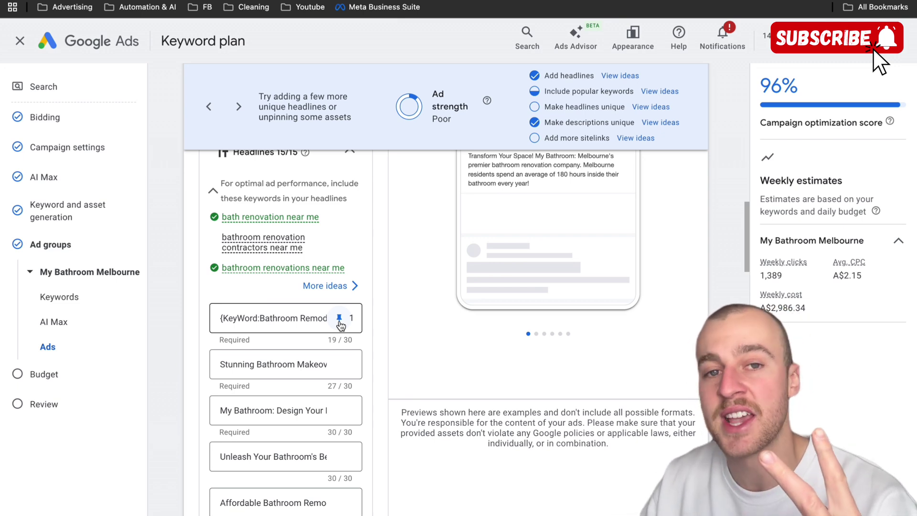
{"action": "scroll", "coordinate": [340, 324], "scroll_direction": "up", "scroll_amount": 2}
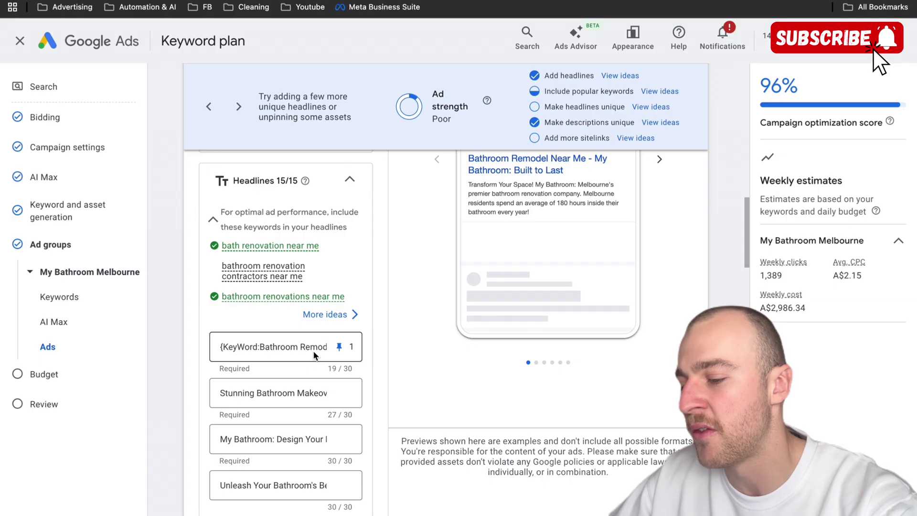
{"action": "scroll", "coordinate": [264, 450], "scroll_direction": "down", "scroll_amount": 1}
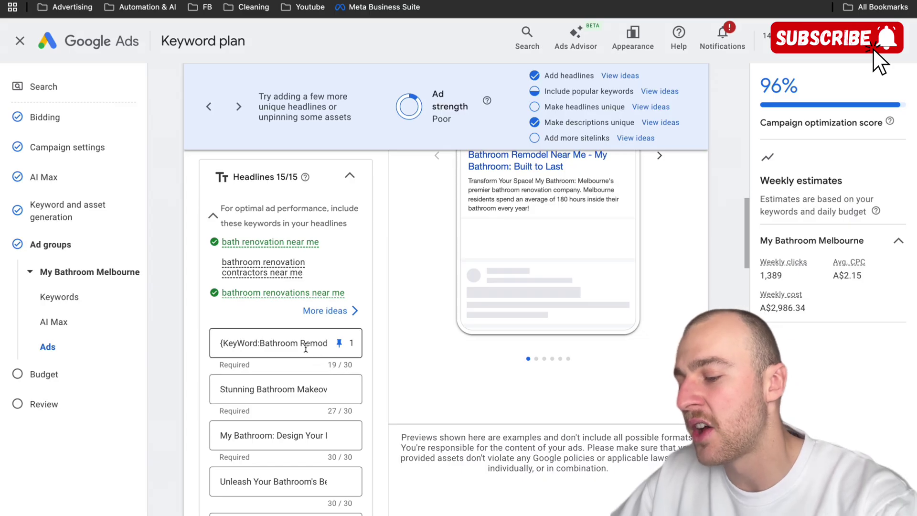
{"action": "scroll", "coordinate": [307, 345], "scroll_direction": "up", "scroll_amount": 1}
{"action": "scroll", "coordinate": [311, 364], "scroll_direction": "down", "scroll_amount": 1}
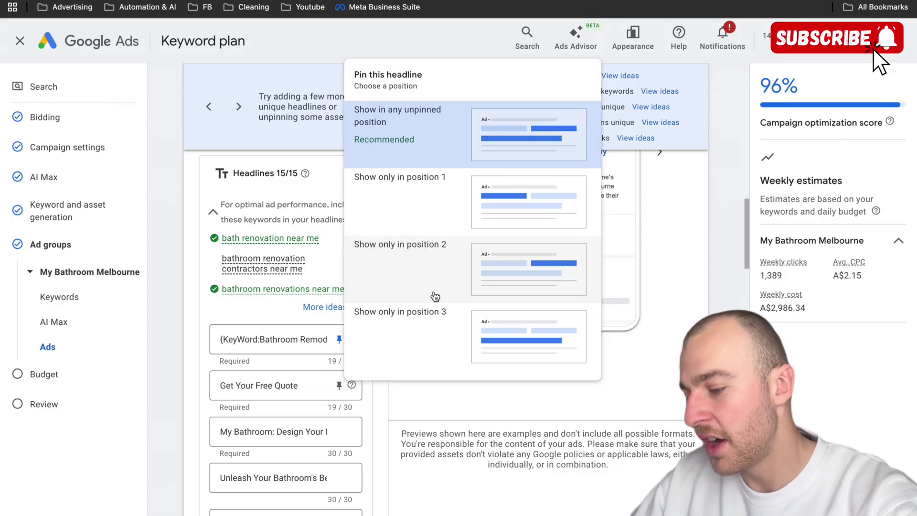
{"action": "left_click", "coordinate": [430, 241]}
{"action": "left_click", "coordinate": [297, 383]}
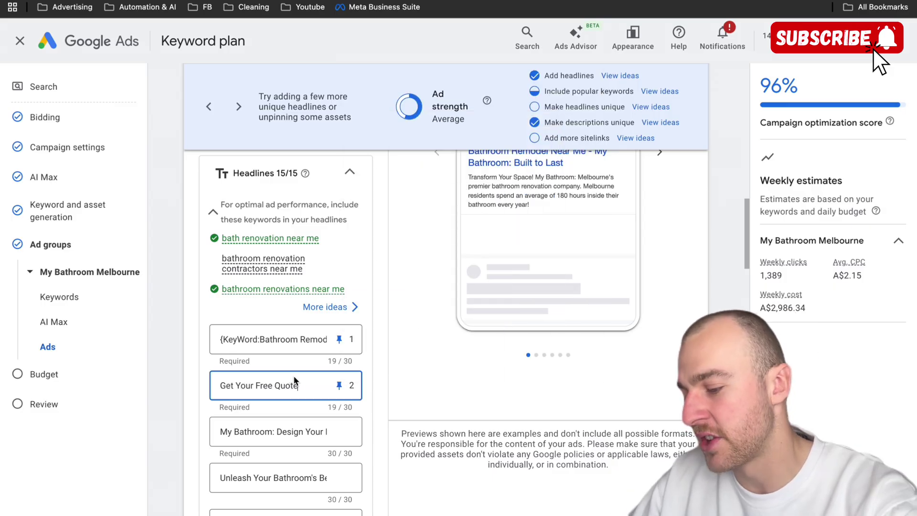
Compare the ad preview's pinned headlines with the ad group's keyword list
{"action": "scroll", "coordinate": [584, 274], "scroll_direction": "up", "scroll_amount": 5}
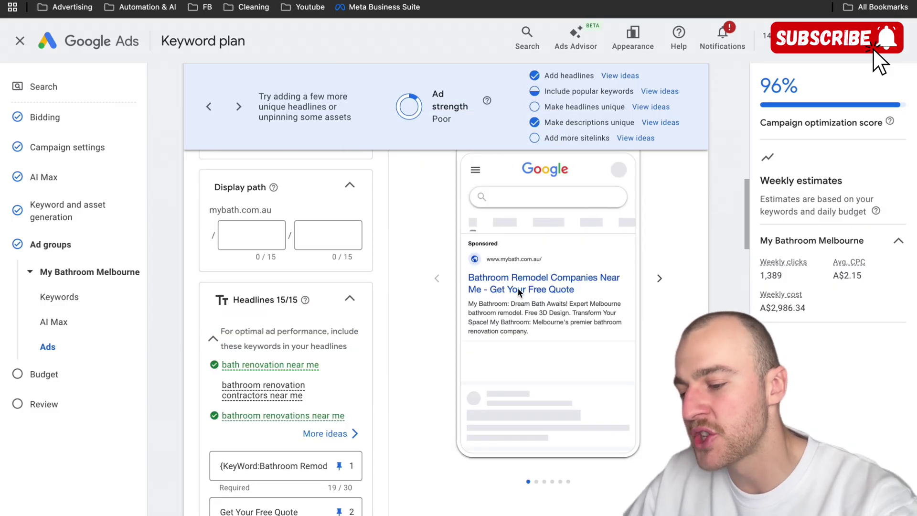
{"action": "scroll", "coordinate": [517, 288], "scroll_direction": "up", "scroll_amount": 13}
{"action": "scroll", "coordinate": [434, 307], "scroll_direction": "down", "scroll_amount": 2}
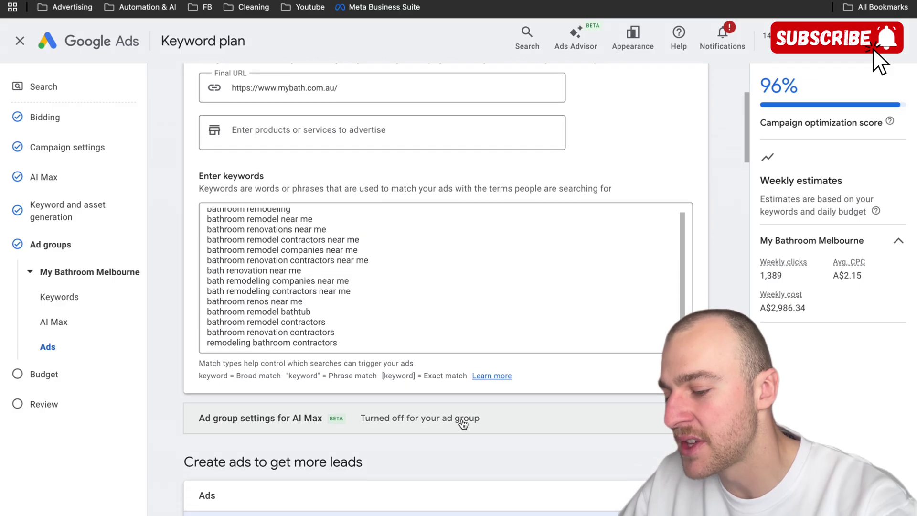
{"action": "scroll", "coordinate": [462, 423], "scroll_direction": "down", "scroll_amount": 13}
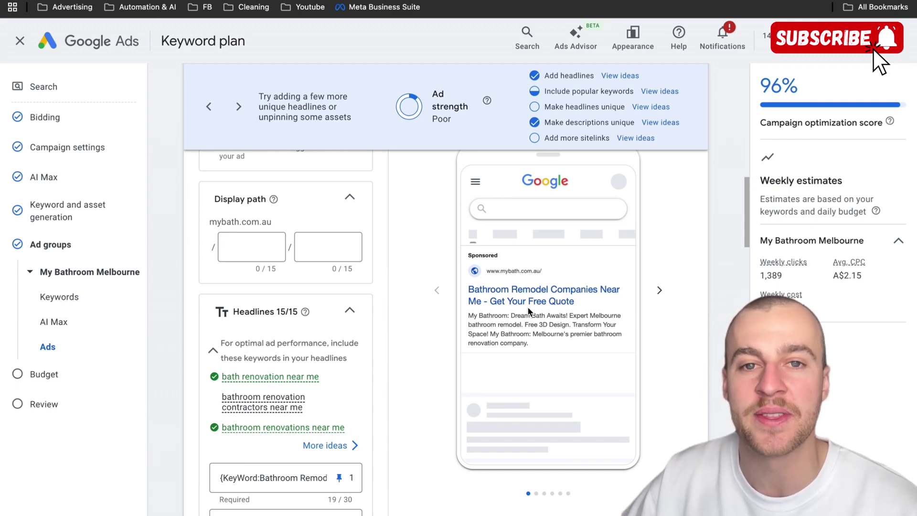
{"action": "scroll", "coordinate": [378, 394], "scroll_direction": "down", "scroll_amount": 1}
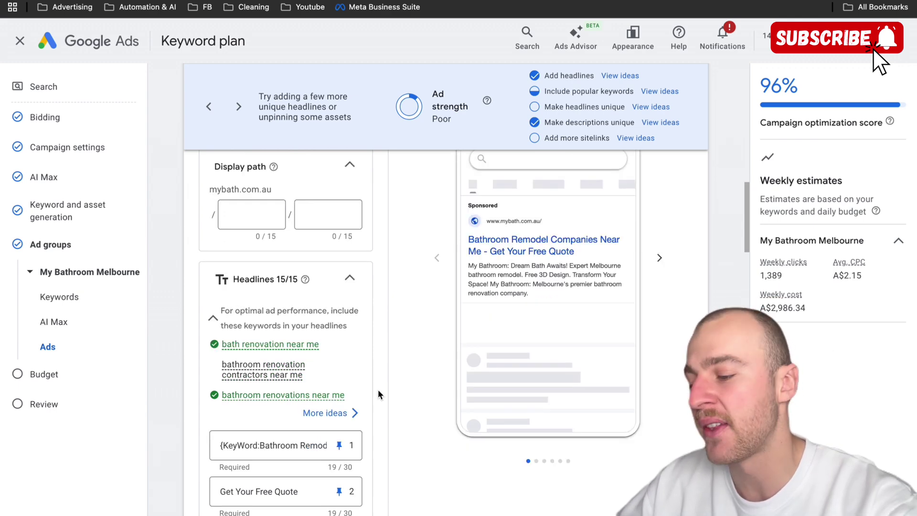
{"action": "scroll", "coordinate": [379, 394], "scroll_direction": "down", "scroll_amount": 1}
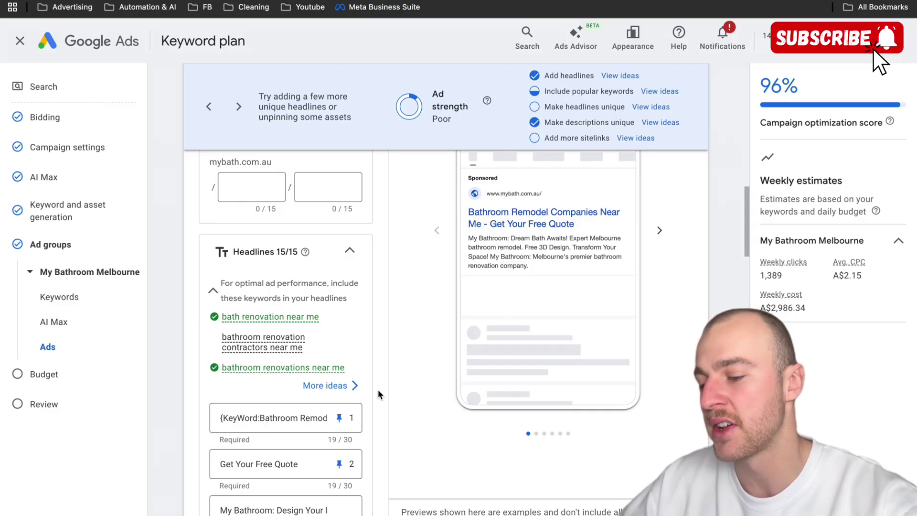
Review the remaining headlines, the four descriptions and the image requirements of the ad
{"action": "scroll", "coordinate": [378, 394], "scroll_direction": "down", "scroll_amount": 20}
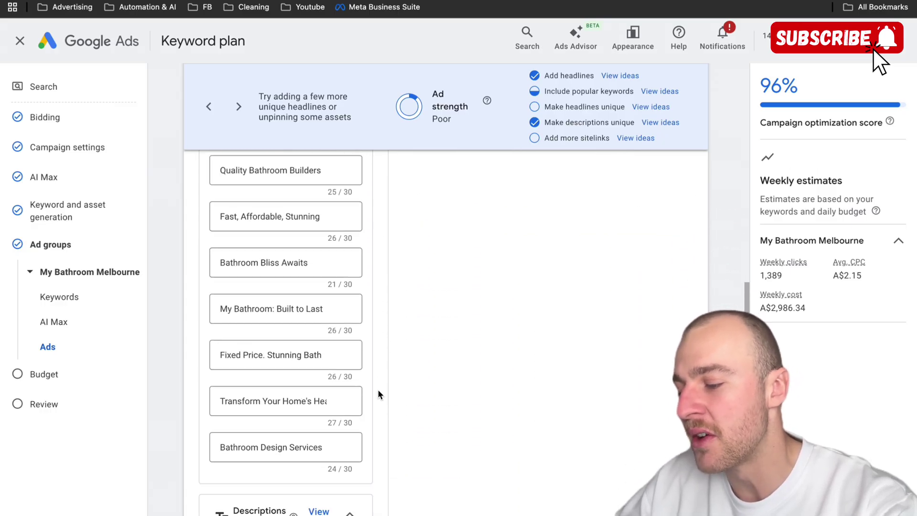
{"action": "scroll", "coordinate": [378, 391], "scroll_direction": "down", "scroll_amount": 10}
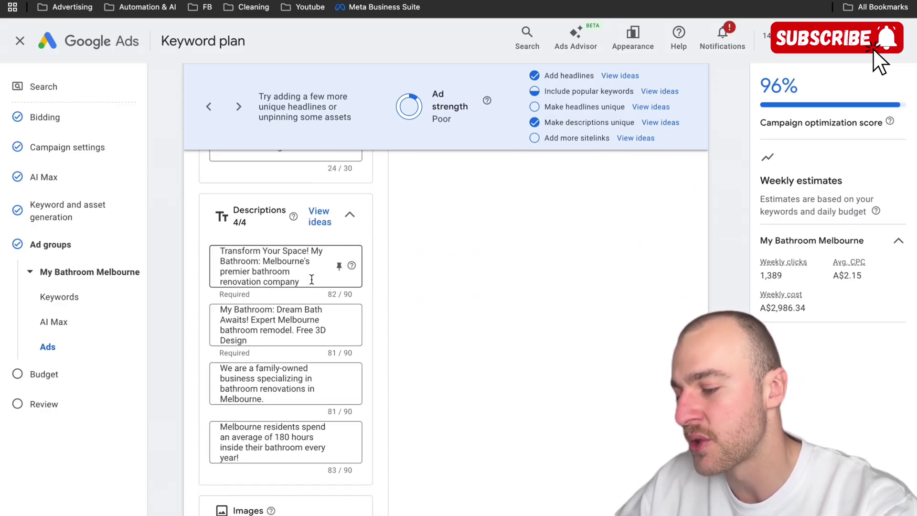
{"action": "left_click", "coordinate": [311, 280]}
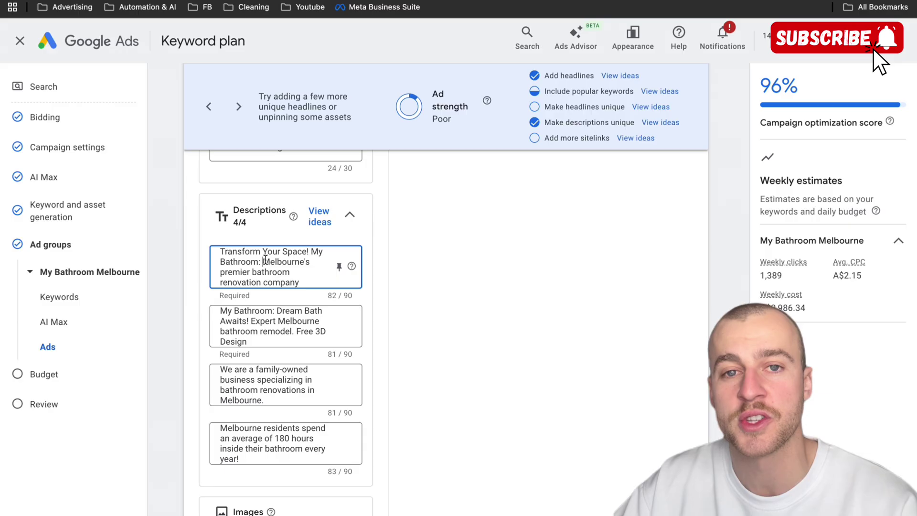
{"action": "scroll", "coordinate": [315, 358], "scroll_direction": "up", "scroll_amount": 2}
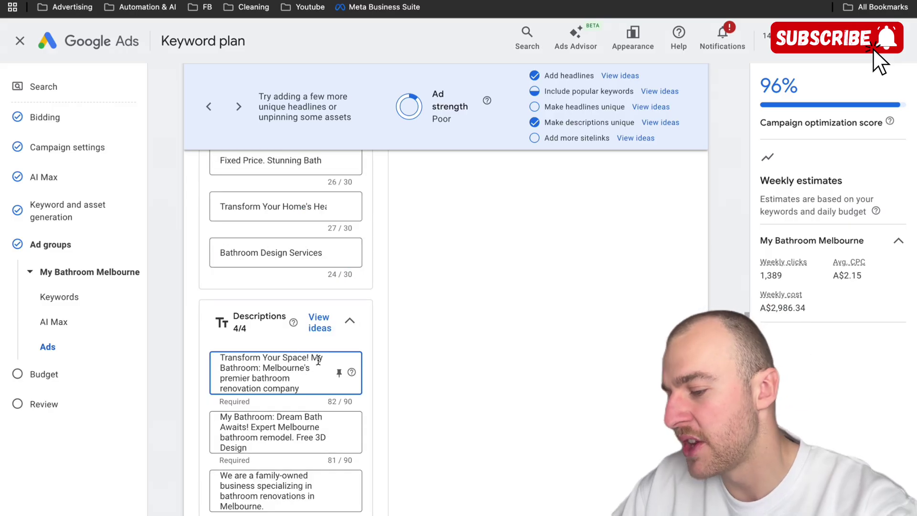
{"action": "scroll", "coordinate": [317, 359], "scroll_direction": "down", "scroll_amount": 6}
{"action": "scroll", "coordinate": [318, 364], "scroll_direction": "down", "scroll_amount": 3}
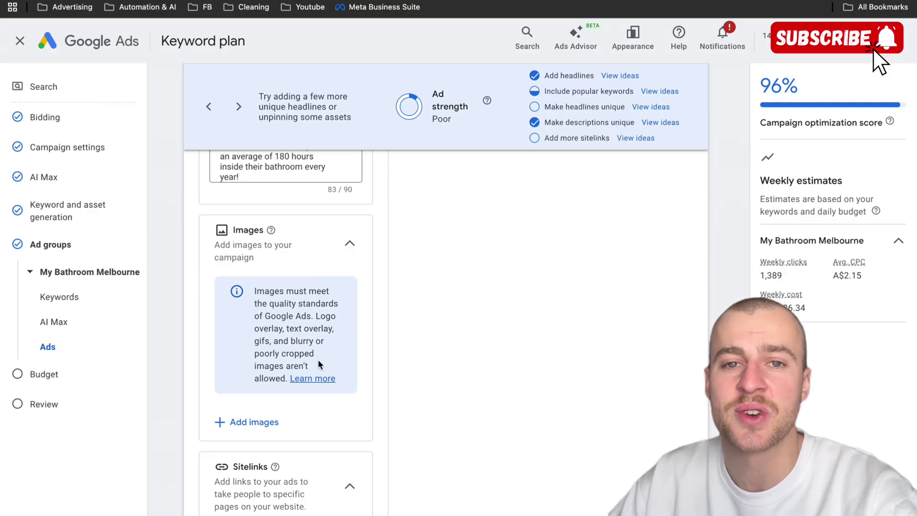
{"action": "scroll", "coordinate": [338, 322], "scroll_direction": "up", "scroll_amount": 1}
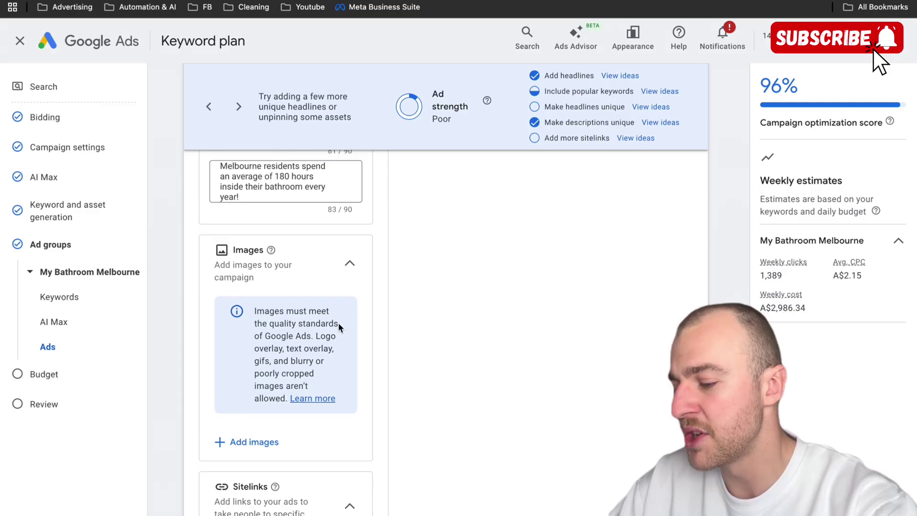
Expand the additional asset types below the ad's sitelinks
{"action": "scroll", "coordinate": [338, 322], "scroll_direction": "down", "scroll_amount": 3}
{"action": "scroll", "coordinate": [340, 328], "scroll_direction": "down", "scroll_amount": 1}
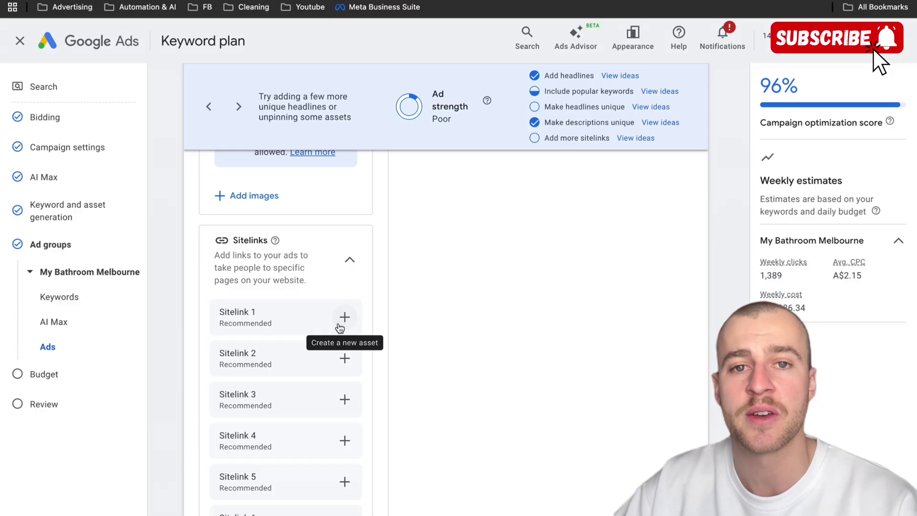
{"action": "scroll", "coordinate": [352, 418], "scroll_direction": "down", "scroll_amount": 5}
{"action": "left_click", "coordinate": [269, 348]}
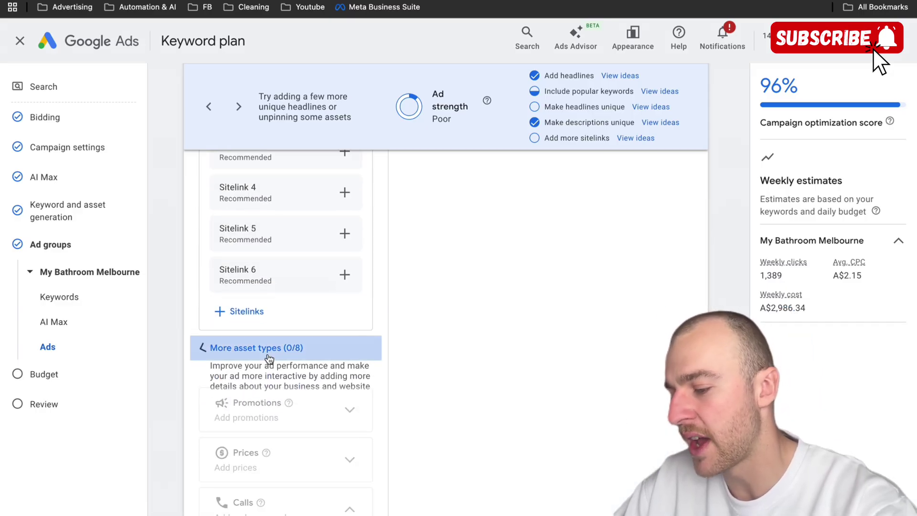
Add the first saved phone number to the campaign as a call asset and apply it
{"action": "scroll", "coordinate": [296, 387], "scroll_direction": "down", "scroll_amount": 3}
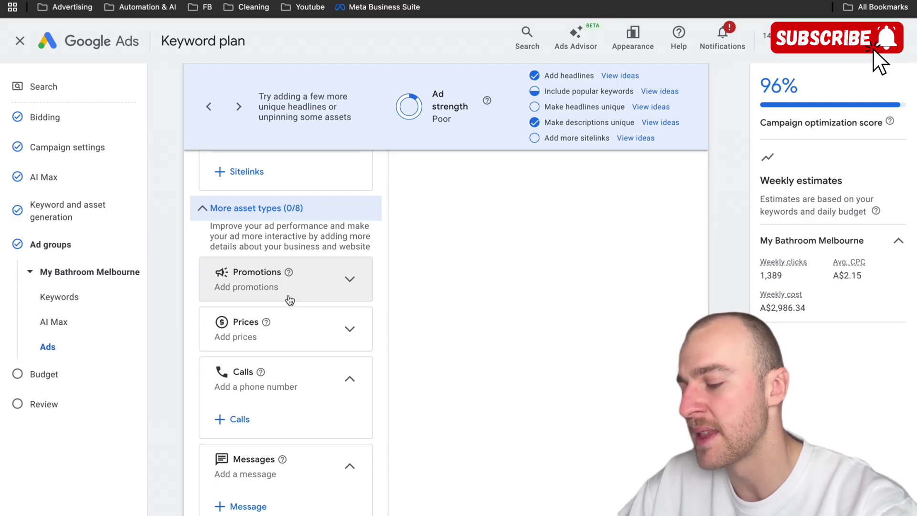
{"action": "scroll", "coordinate": [289, 299], "scroll_direction": "down", "scroll_amount": 2}
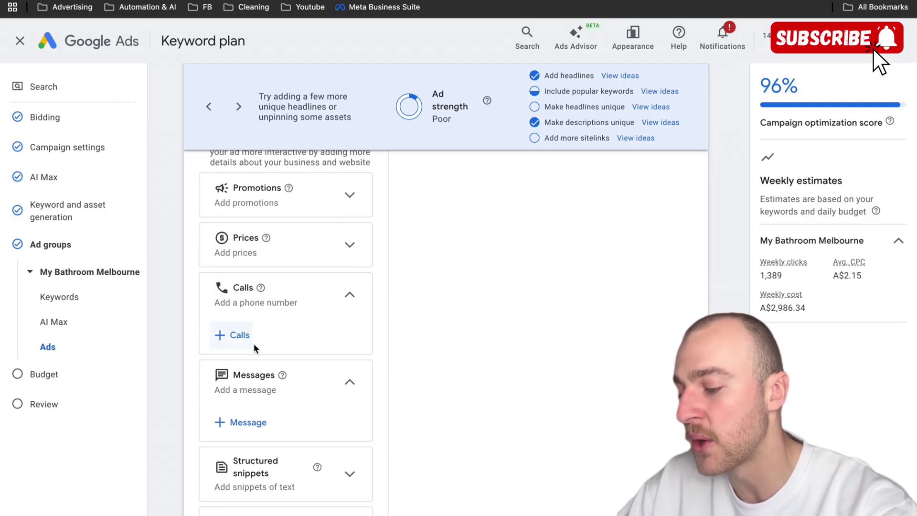
{"action": "left_click", "coordinate": [239, 335]}
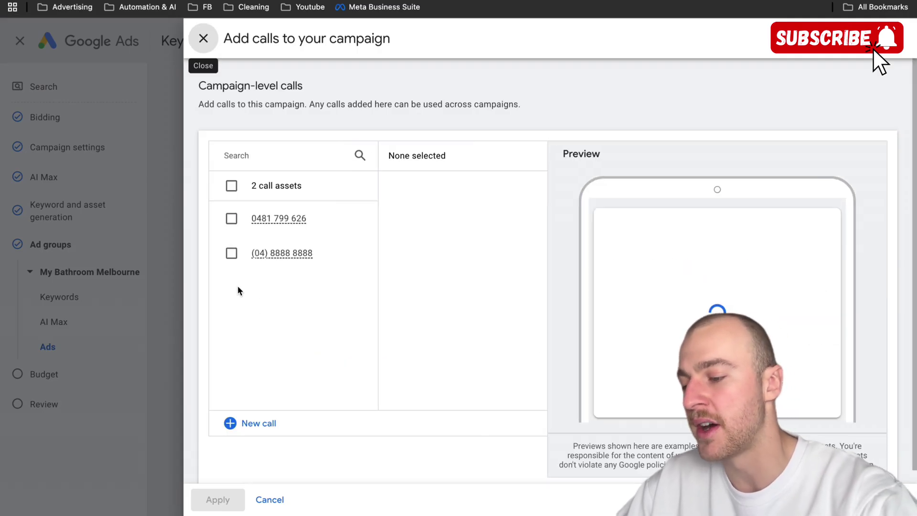
{"action": "left_click", "coordinate": [231, 218]}
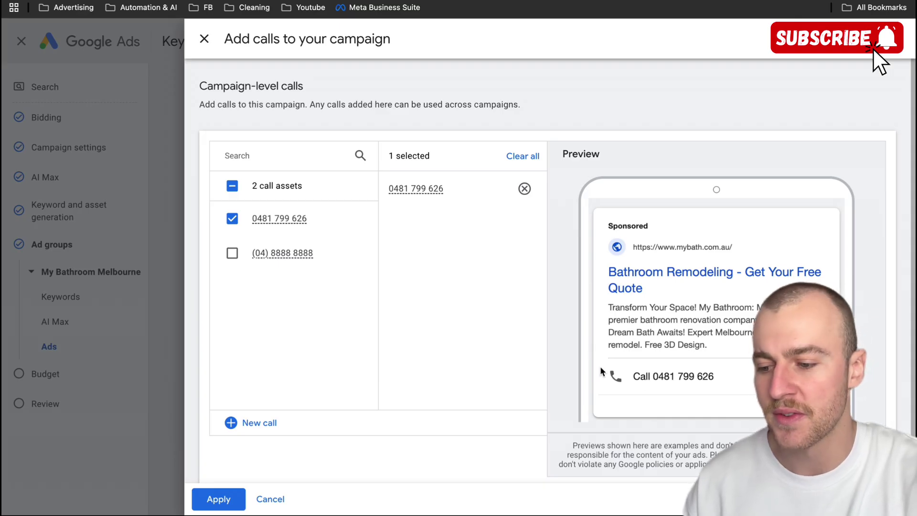
{"action": "left_click", "coordinate": [225, 499]}
Add the existing Highly Recommended callout to the campaign and apply it
{"action": "scroll", "coordinate": [331, 368], "scroll_direction": "down", "scroll_amount": 1}
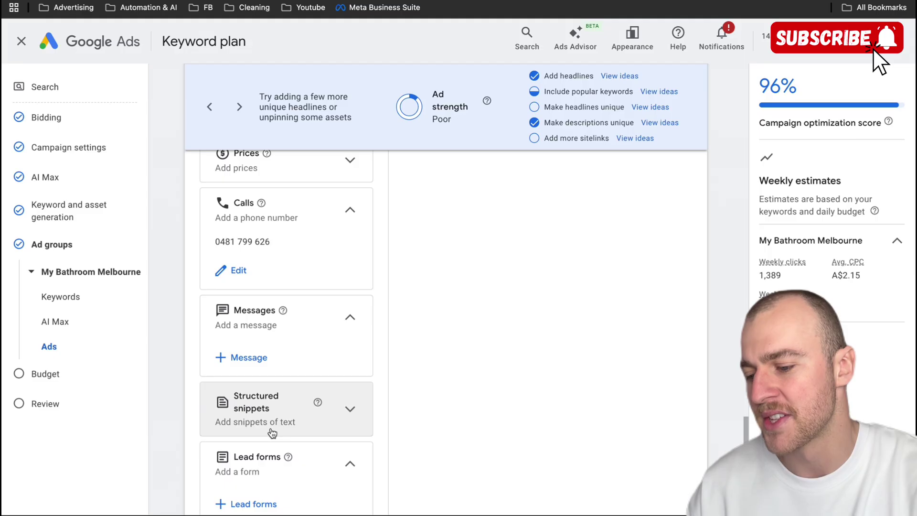
{"action": "scroll", "coordinate": [231, 426], "scroll_direction": "down", "scroll_amount": 3}
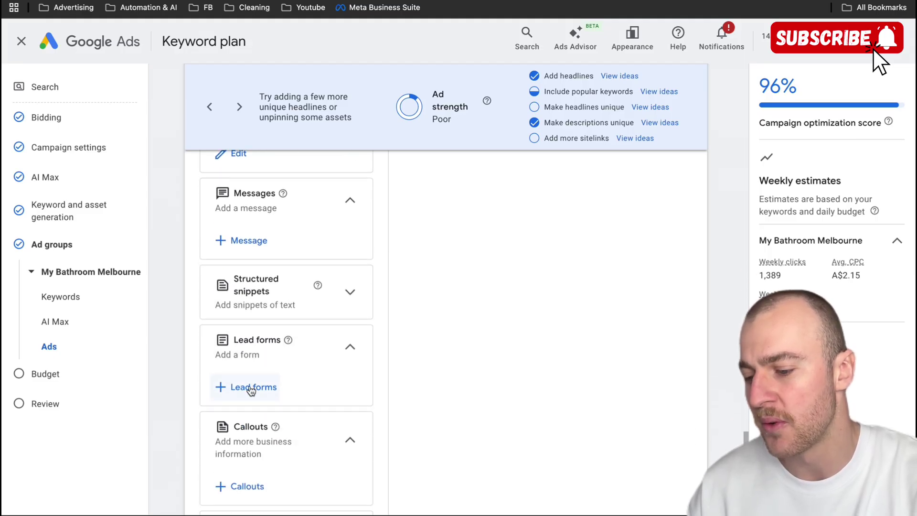
{"action": "scroll", "coordinate": [251, 389], "scroll_direction": "down", "scroll_amount": 1}
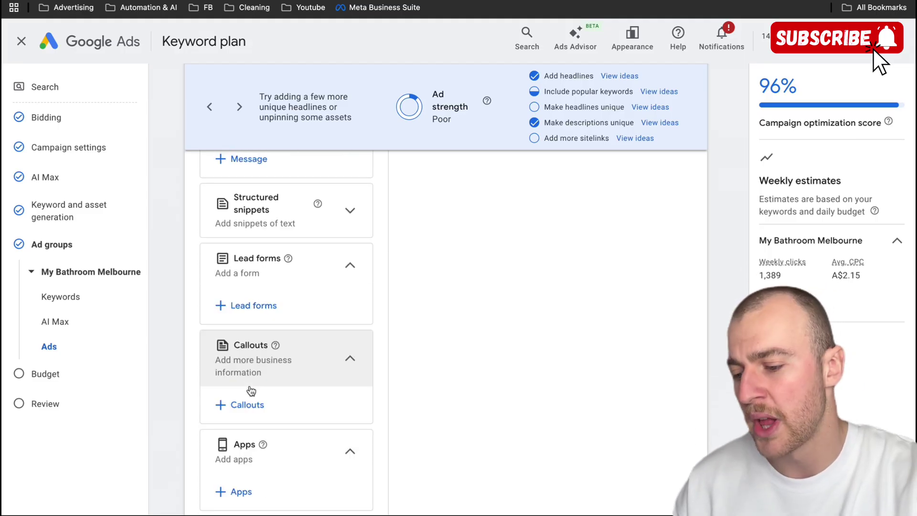
{"action": "left_click", "coordinate": [241, 402]}
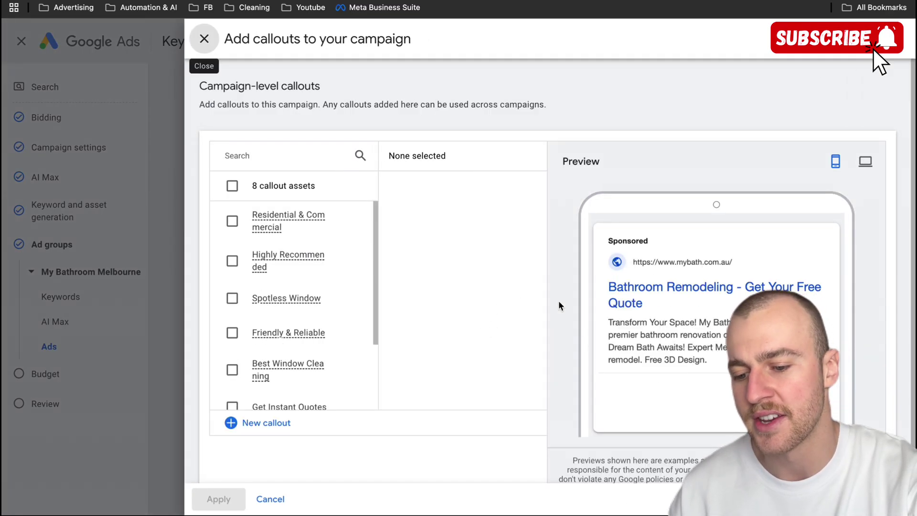
{"action": "left_click", "coordinate": [233, 260]}
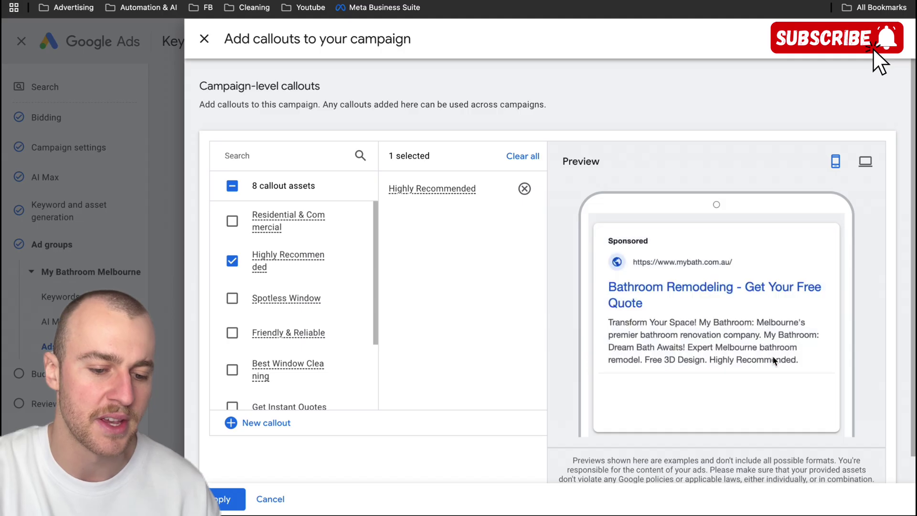
{"action": "left_click", "coordinate": [228, 499]}
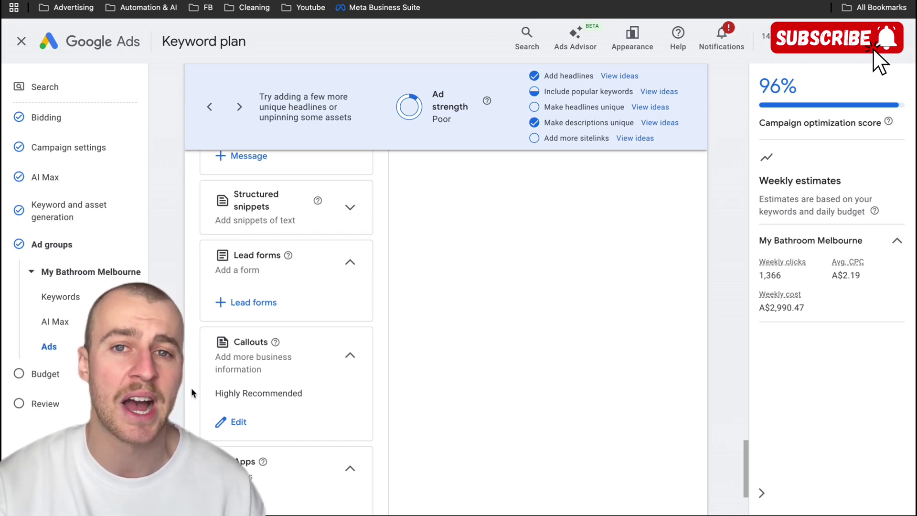
Save the finished ad and continue from the ad groups overview to the budget settings
{"action": "scroll", "coordinate": [191, 387], "scroll_direction": "down", "scroll_amount": 3}
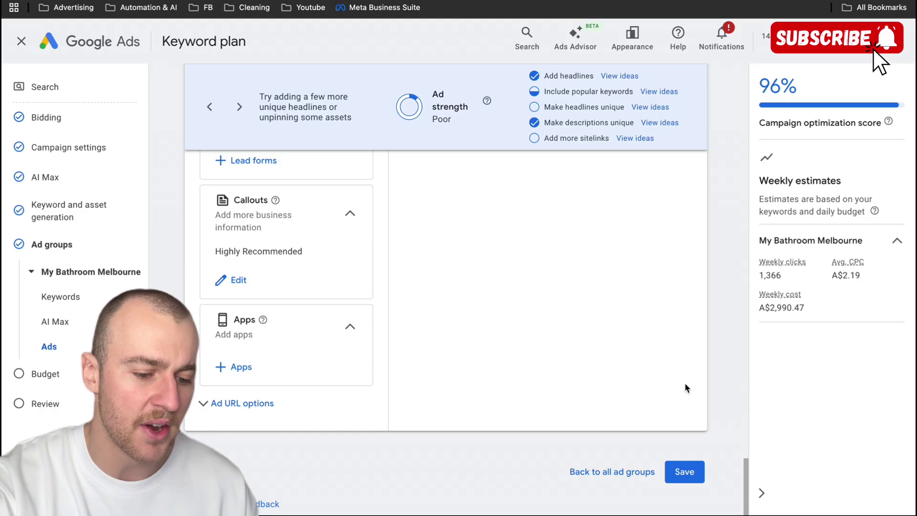
{"action": "left_click", "coordinate": [688, 472]}
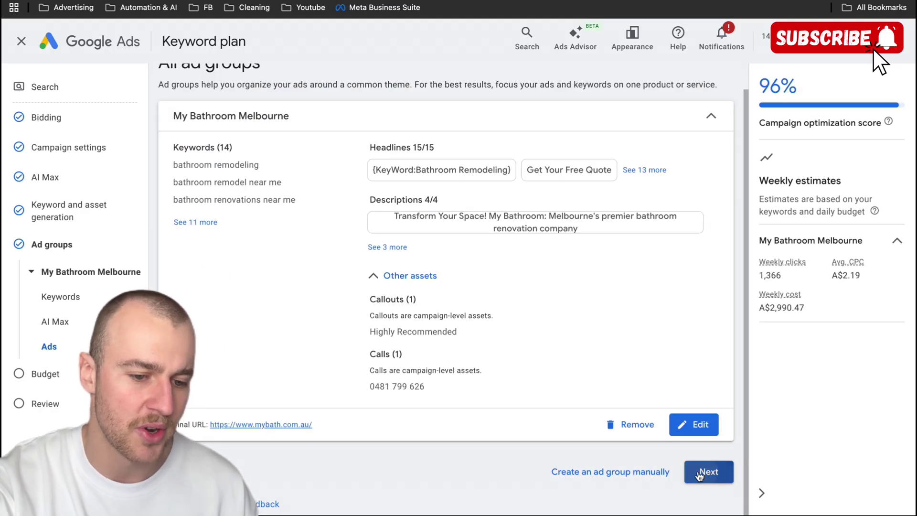
{"action": "left_click", "coordinate": [700, 474]}
Set a custom average daily budget for the campaign and publish it after the review
{"action": "left_click_drag", "start_coordinate": [246, 91], "coordinate": [159, 82]}
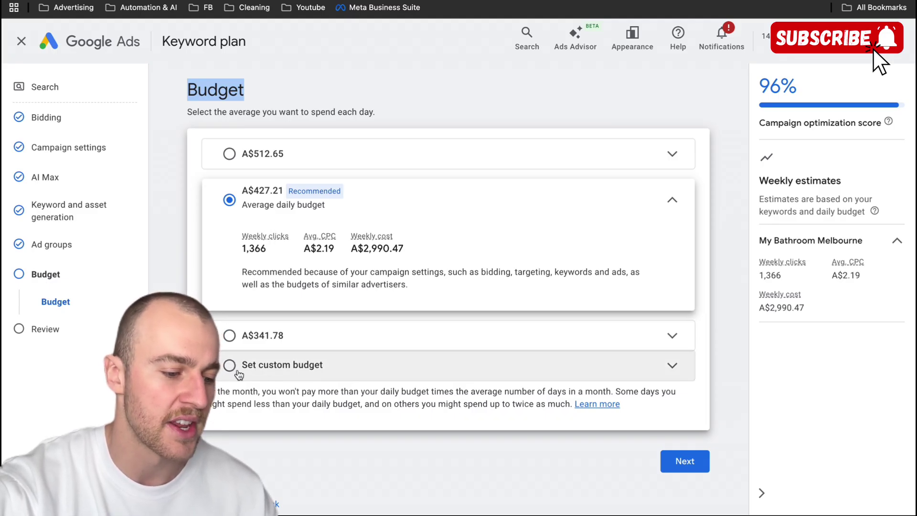
{"action": "left_click", "coordinate": [258, 365]}
{"action": "left_click", "coordinate": [286, 311]}
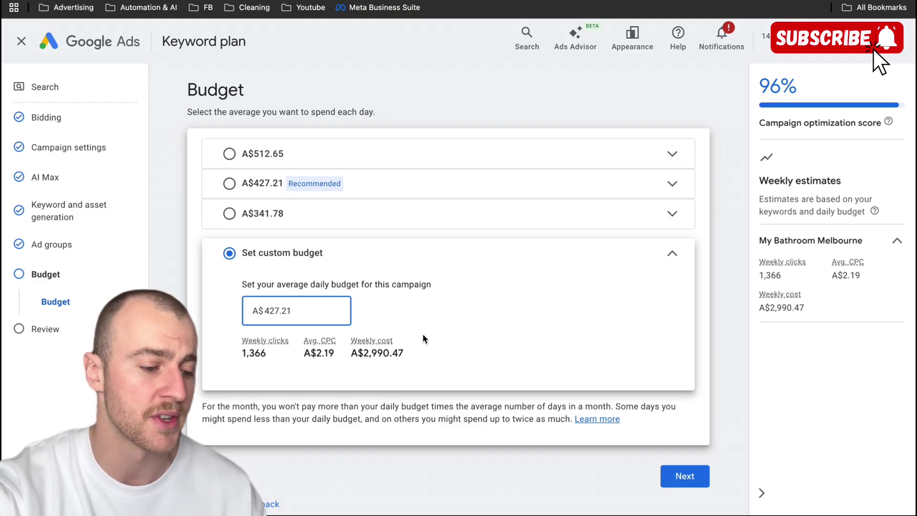
{"action": "left_click", "coordinate": [687, 475]}
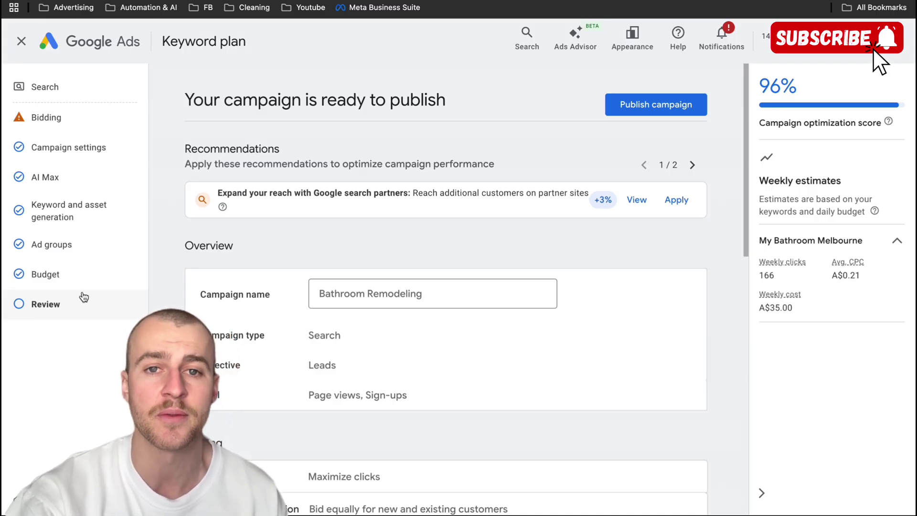
{"action": "left_click", "coordinate": [640, 118]}
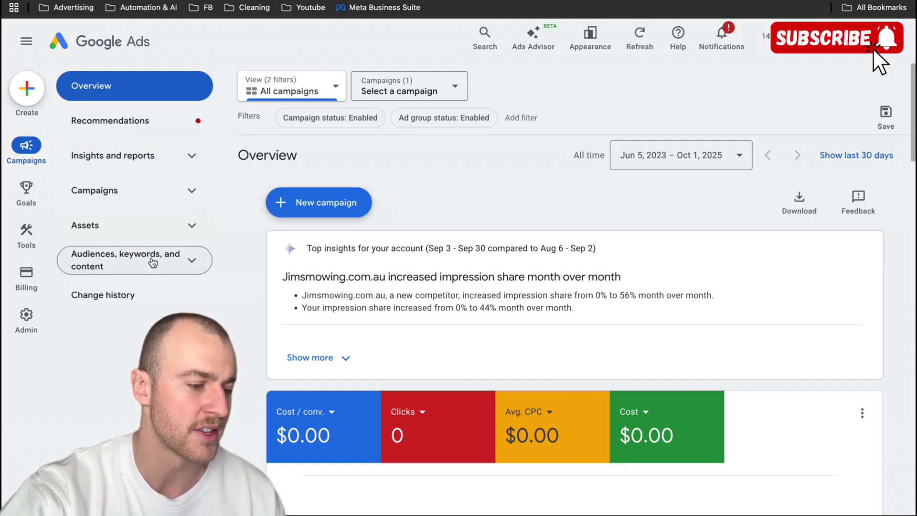
Open the keyword list for all campaigns and check the match types of the published keywords
{"action": "left_click", "coordinate": [153, 265]}
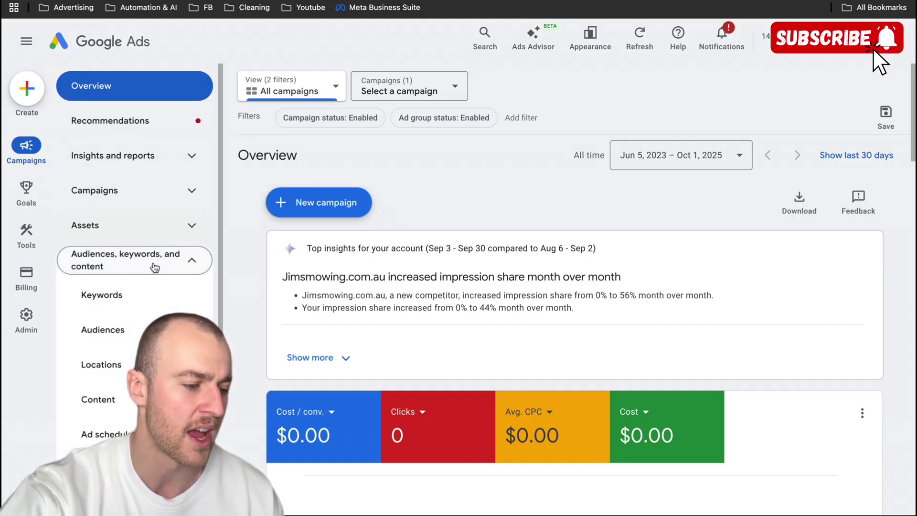
{"action": "left_click", "coordinate": [119, 287]}
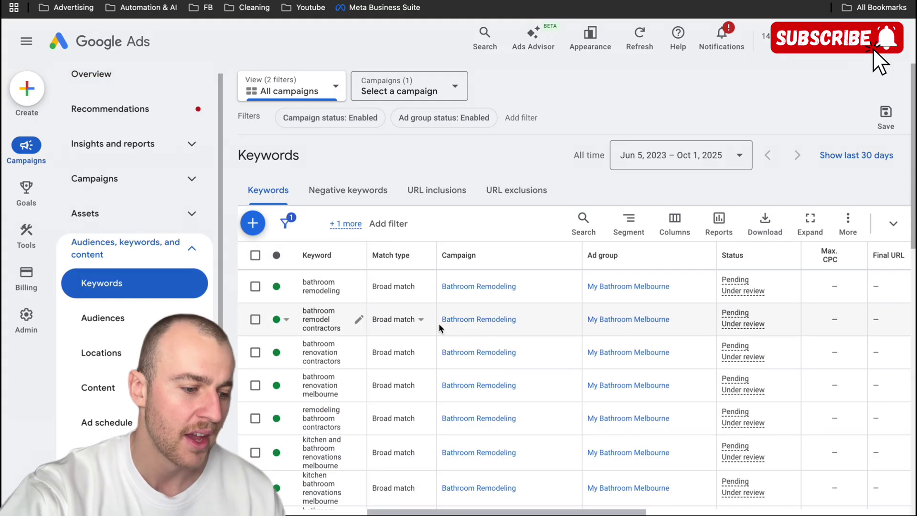
{"action": "scroll", "coordinate": [439, 324], "scroll_direction": "down", "scroll_amount": 1}
{"action": "scroll", "coordinate": [438, 322], "scroll_direction": "up", "scroll_amount": 2}
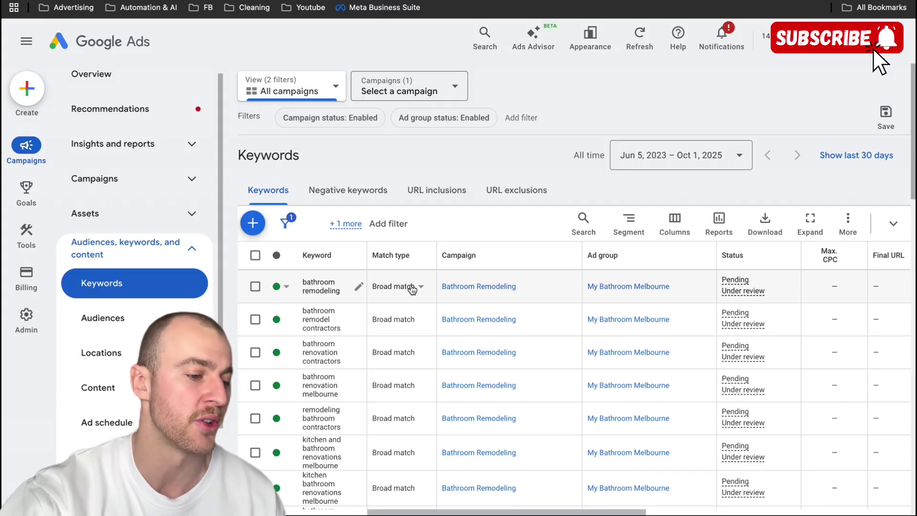
Change the match type of all keywords in the list to Exact match, without keeping the original keywords
{"action": "left_click", "coordinate": [255, 255]}
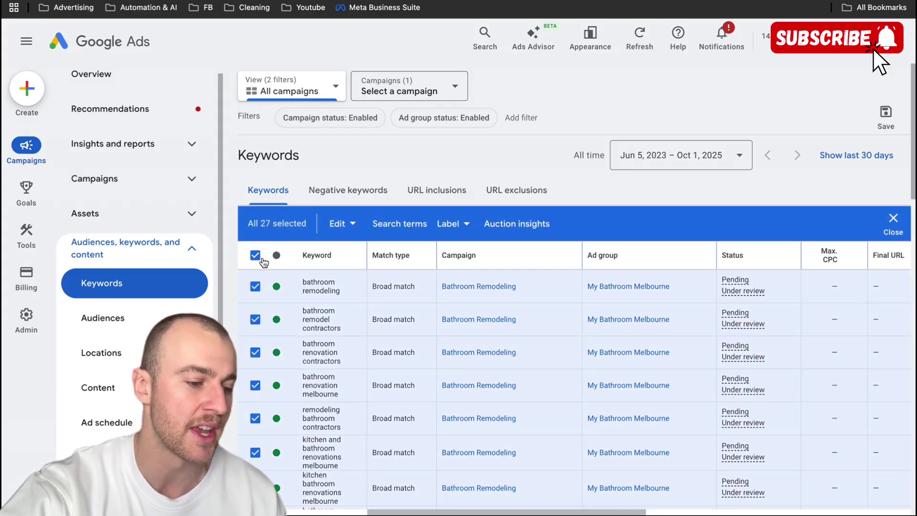
{"action": "right_click", "coordinate": [277, 261]}
{"action": "mouse_move", "coordinate": [268, 323]}
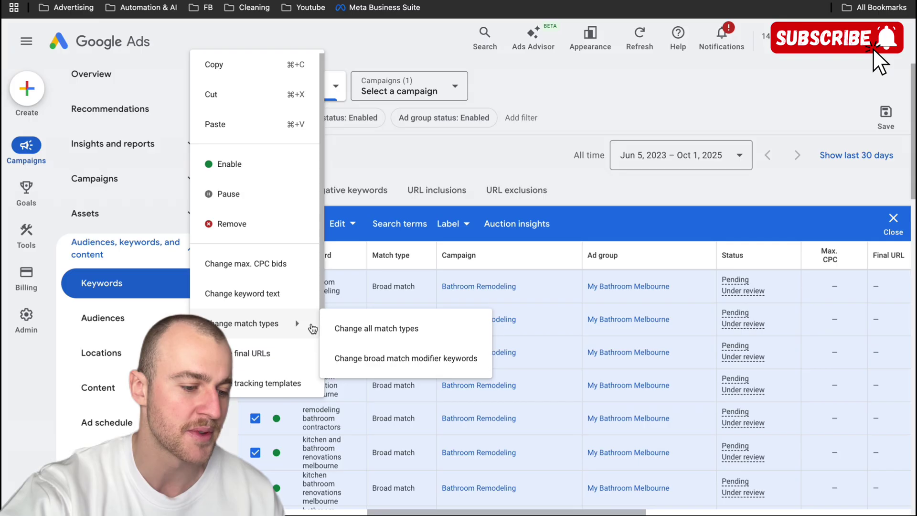
{"action": "left_click", "coordinate": [357, 333]}
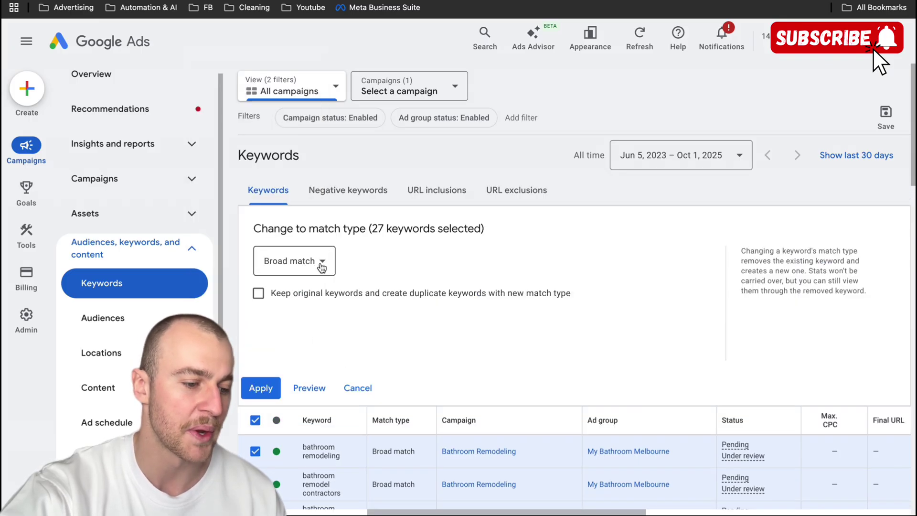
{"action": "left_click", "coordinate": [320, 264]}
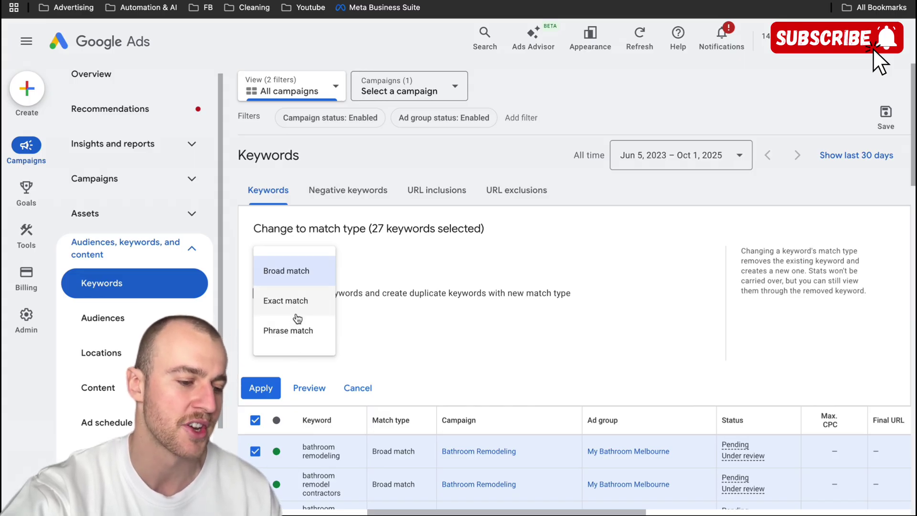
{"action": "left_click", "coordinate": [289, 301]}
{"action": "left_click", "coordinate": [258, 386]}
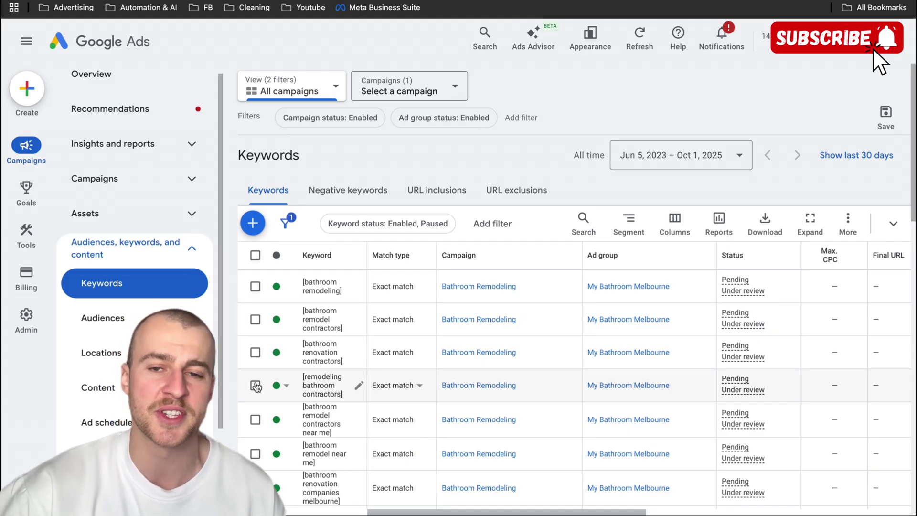
{"action": "scroll", "coordinate": [293, 384], "scroll_direction": "down", "scroll_amount": 1}
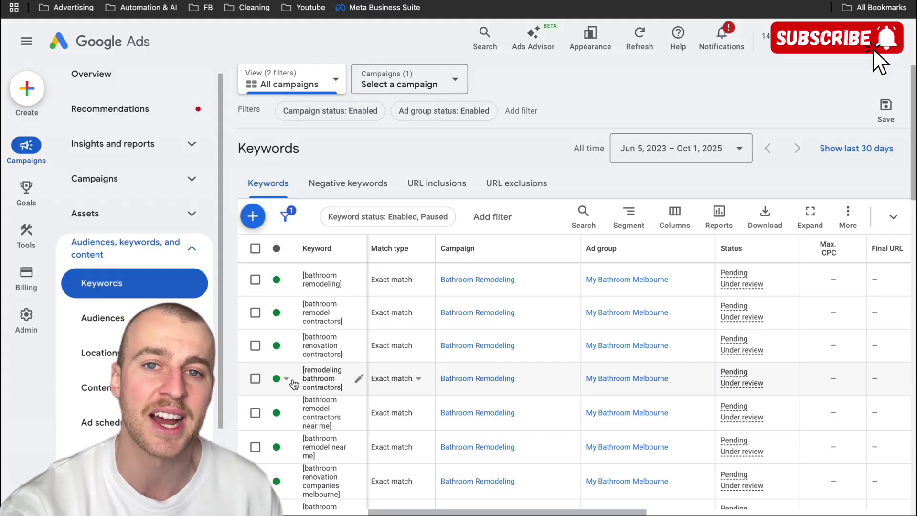
{"action": "scroll", "coordinate": [294, 384], "scroll_direction": "down", "scroll_amount": 1}
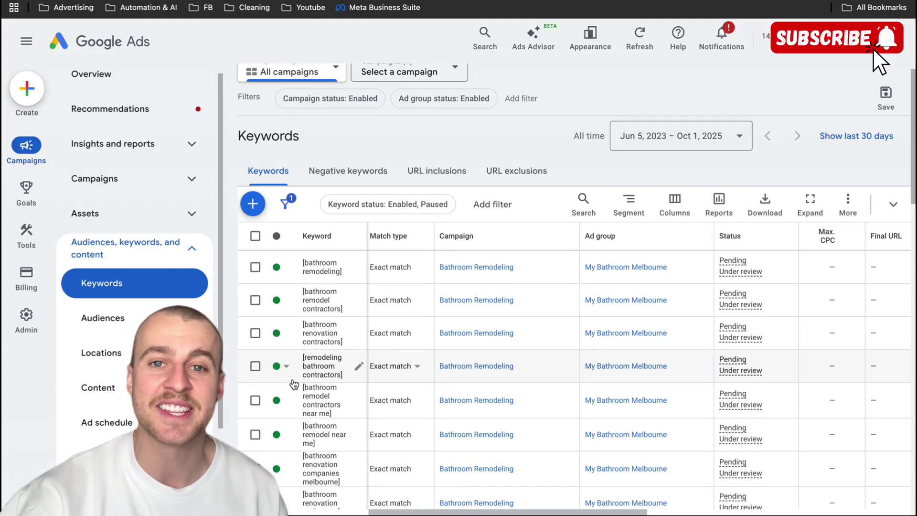